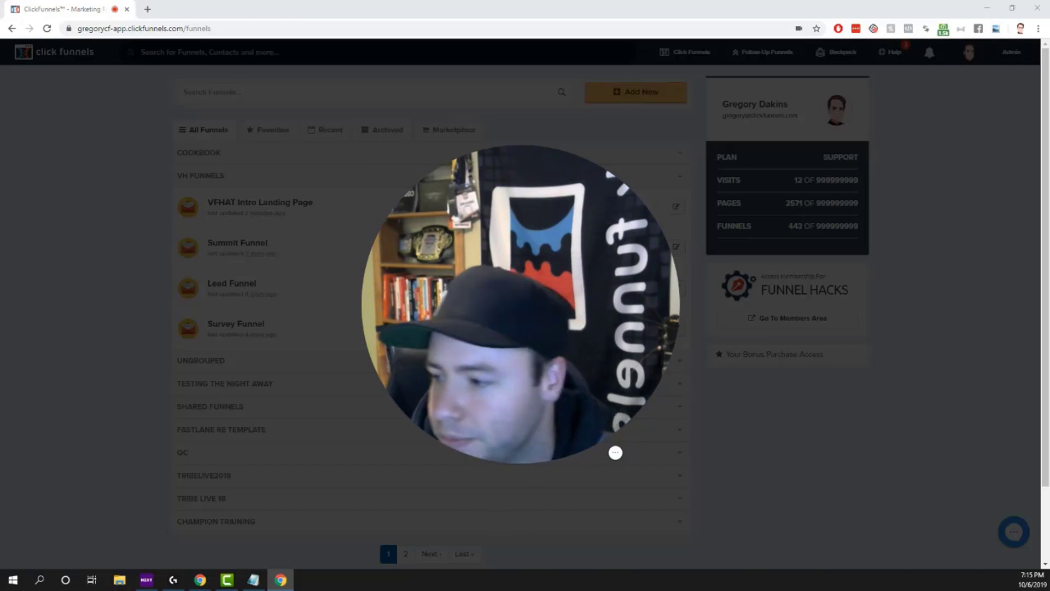
Step: Start a new classic funnel with Collect Emails as its goal
left_click(407, 196)
left_click(407, 193)
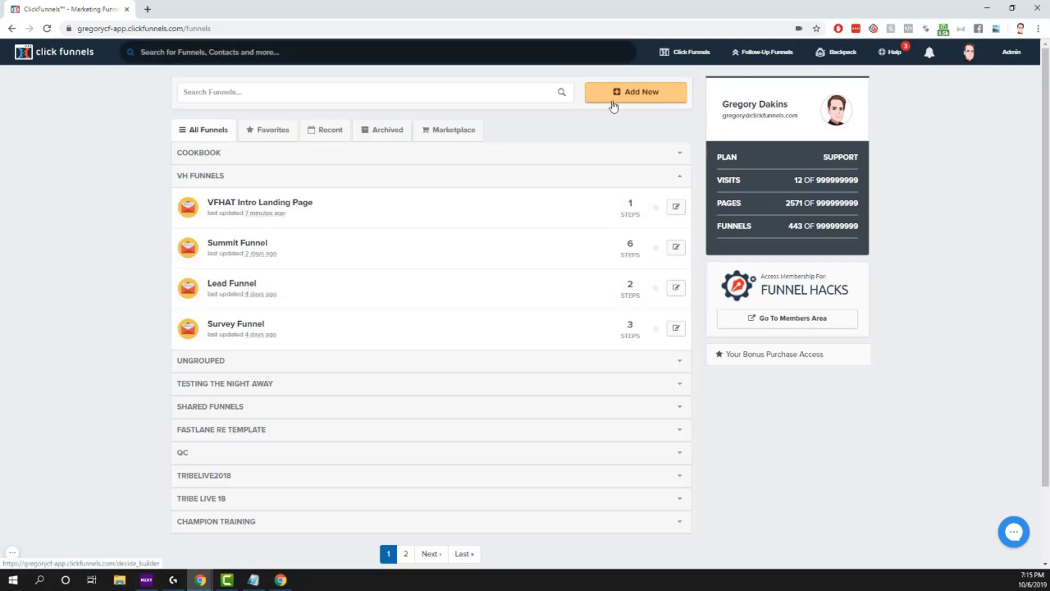
mouse_move(685, 52)
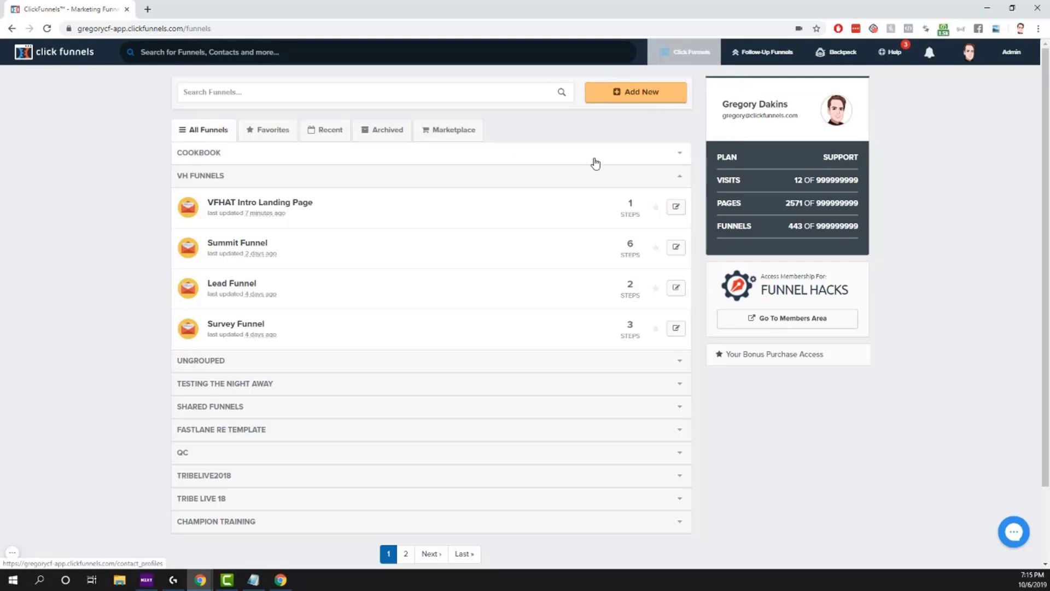
left_click(629, 92)
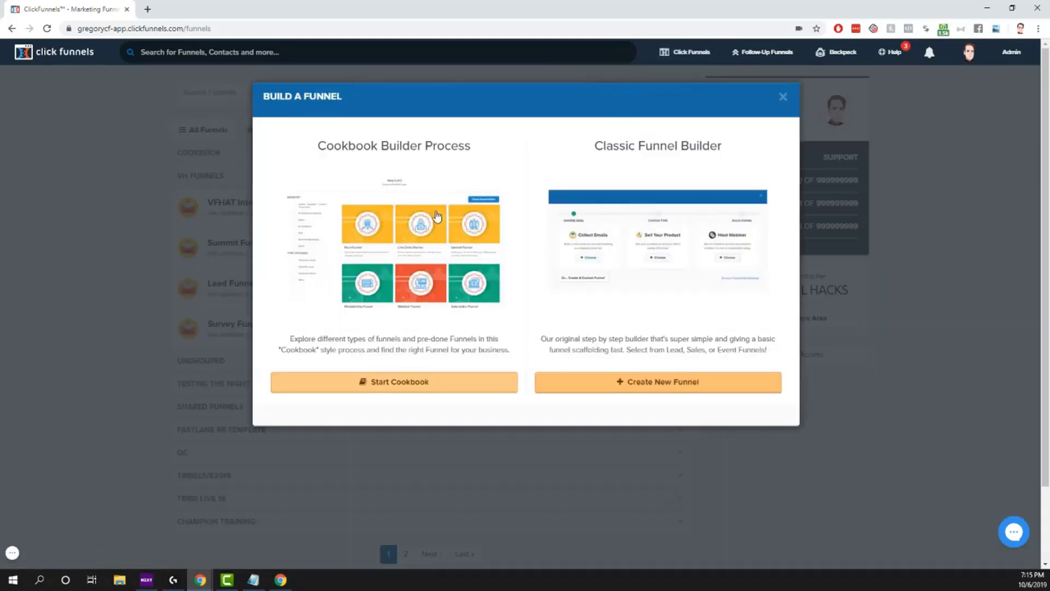
left_click(693, 390)
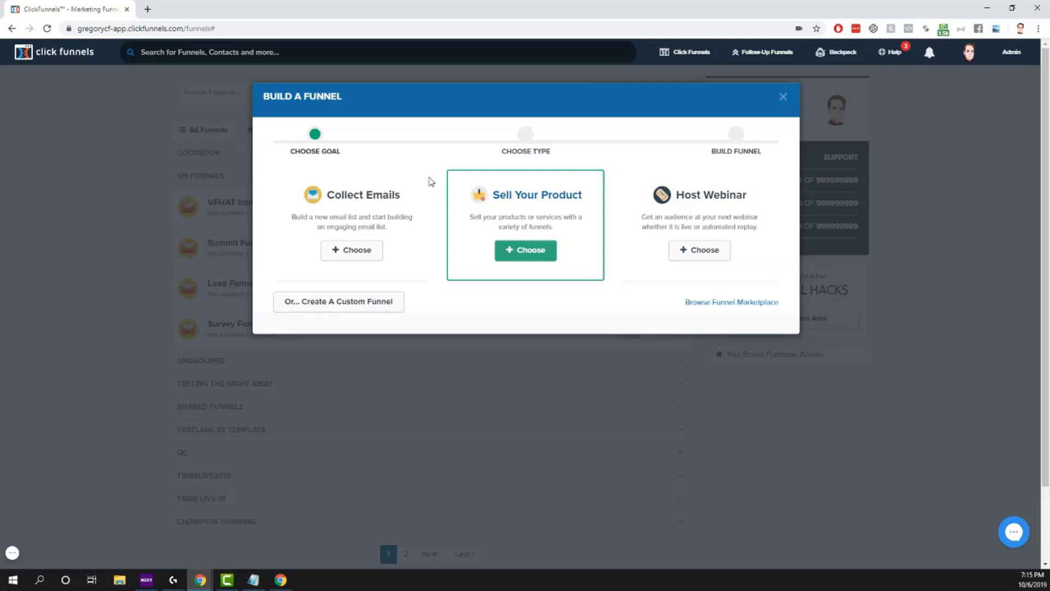
left_click(347, 253)
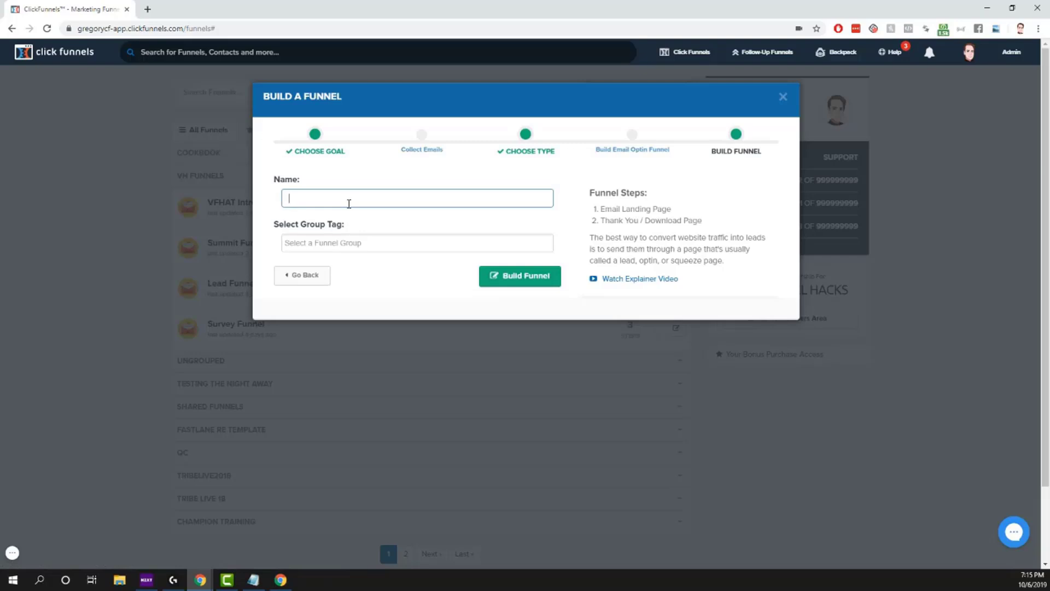
Step: Name the funnel 'Privacy / T&C', tag it VH Funnels, and build it
type("Privacy / T&C")
left_click(461, 243)
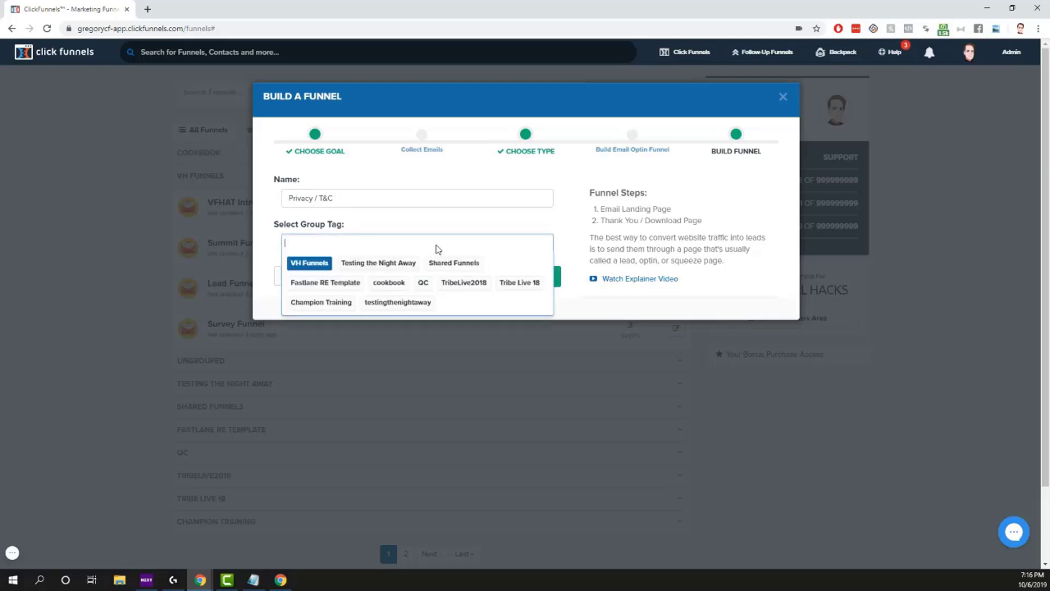
left_click(307, 265)
left_click(522, 285)
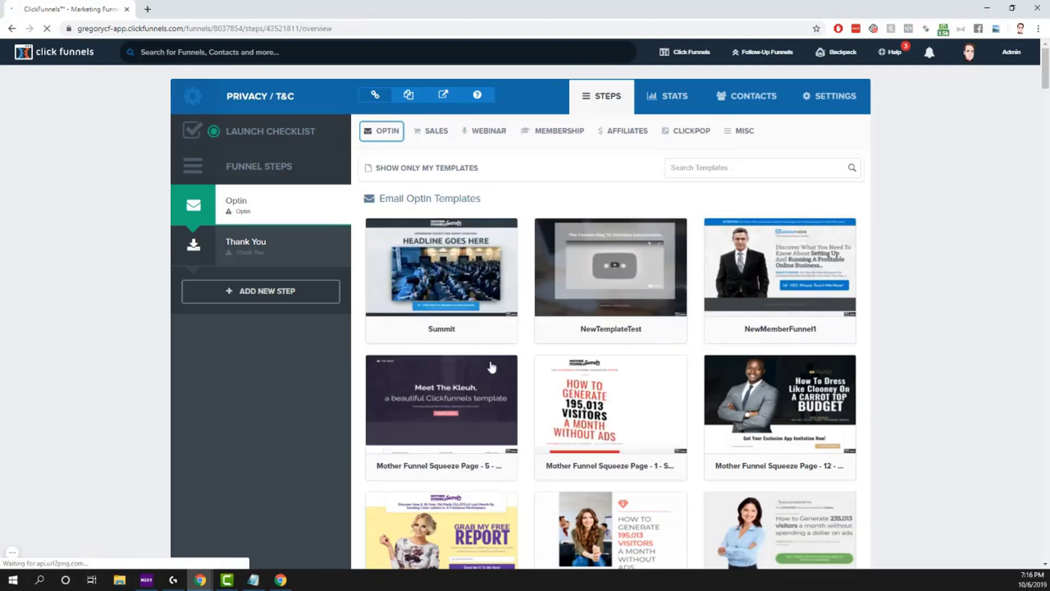
Step: Build the Optin step's page from the Homepage Template Navy optin template
scroll(447, 391, "down", 6)
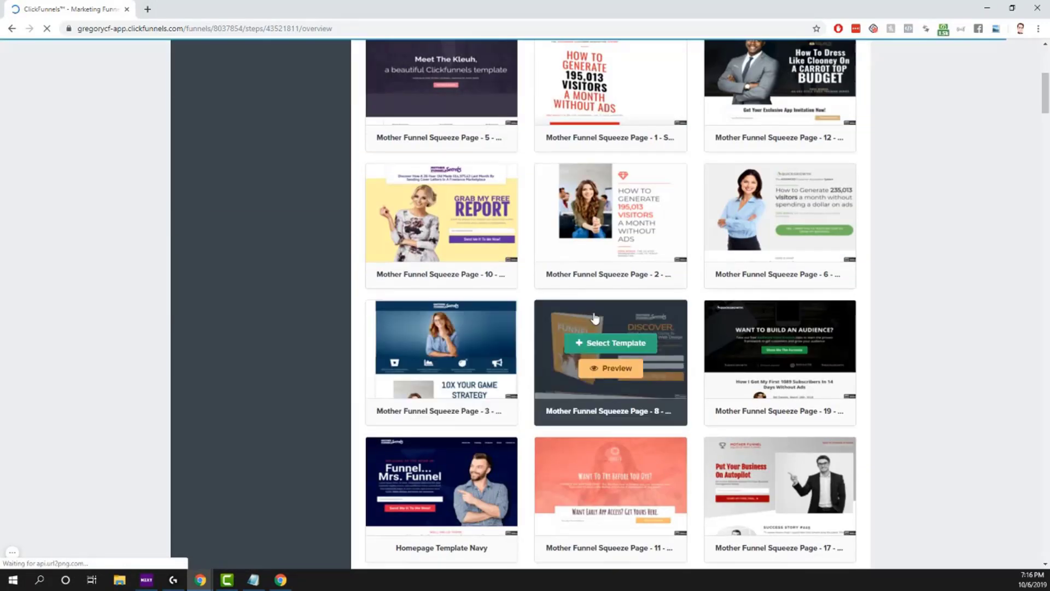
scroll(453, 355, "down", 3)
scroll(481, 317, "up", 10)
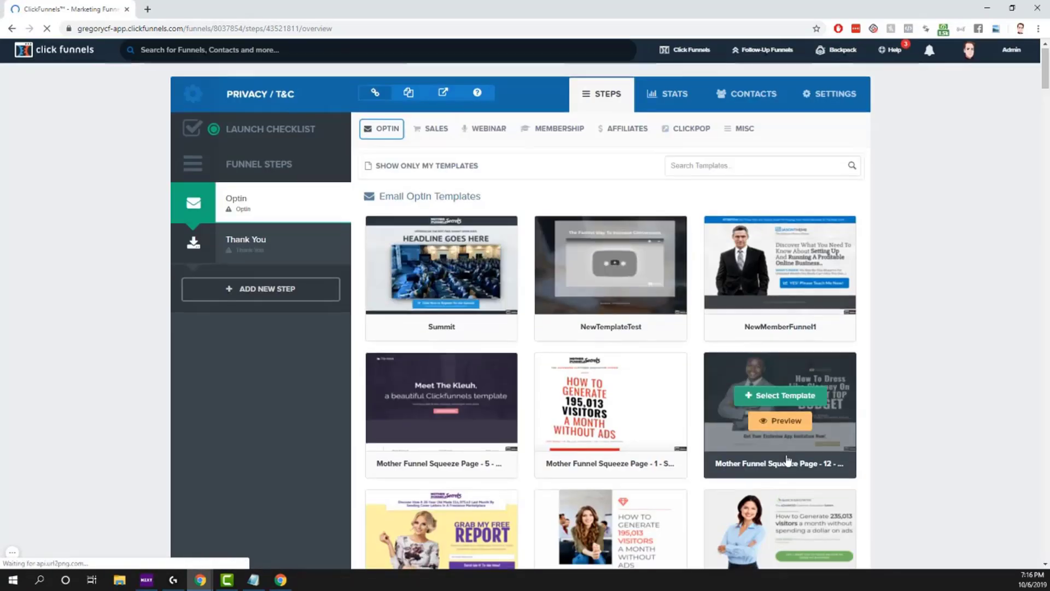
scroll(777, 426, "down", 9)
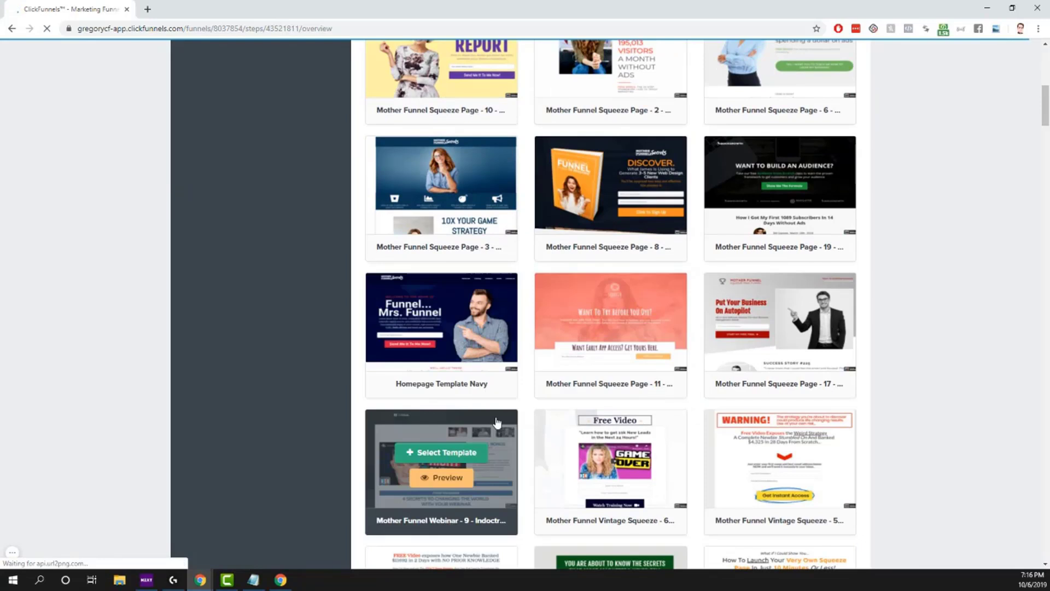
left_click(453, 320)
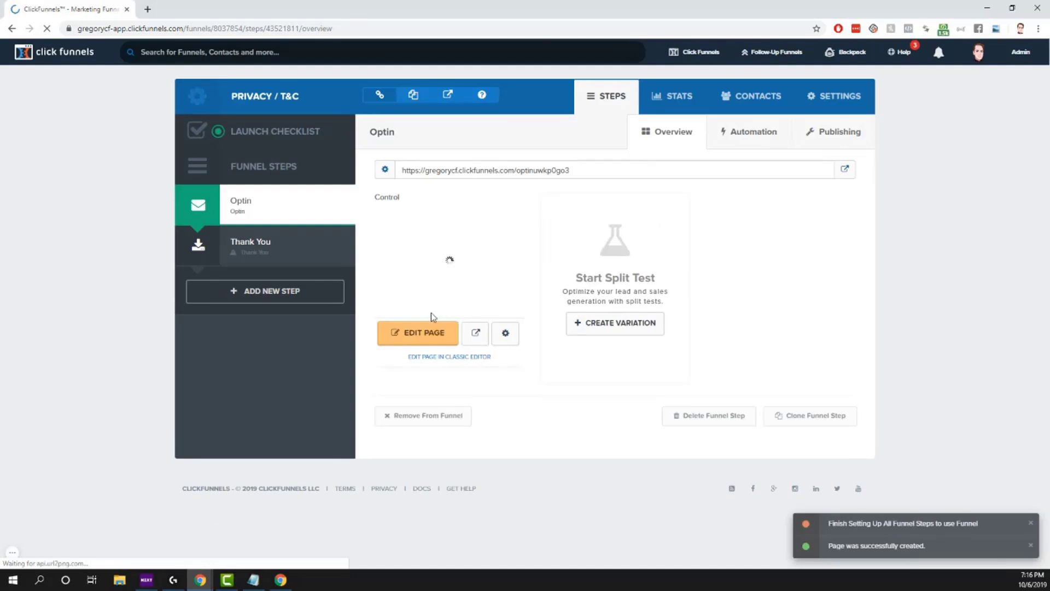
Step: Give the Thank You step a page from the MISC tab's Privacy Policy Template
left_click(281, 256)
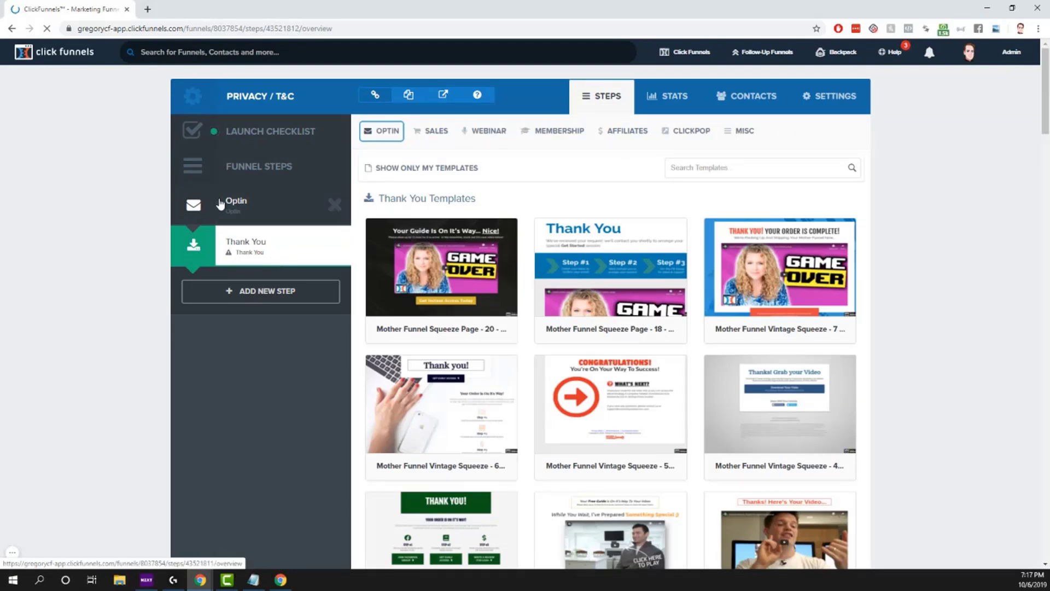
left_click(744, 137)
mouse_move(776, 236)
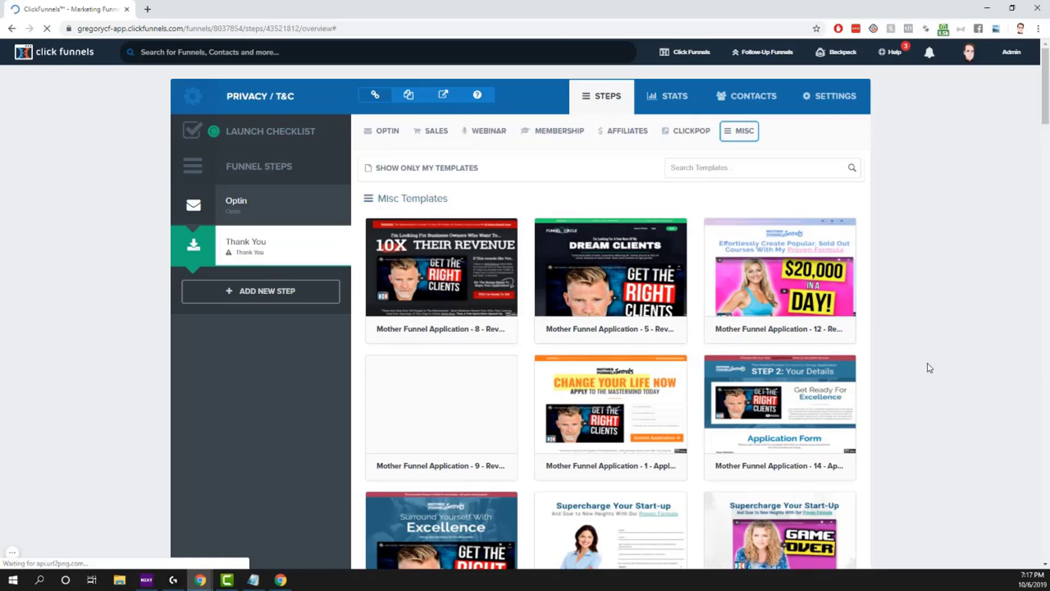
scroll(930, 367, "down", 3)
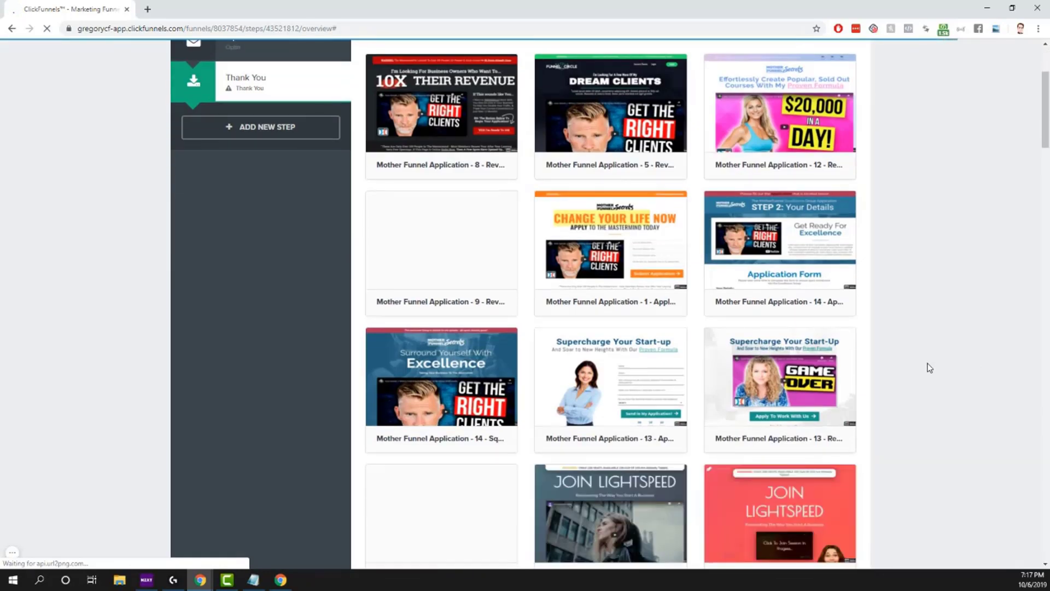
scroll(930, 368, "down", 6)
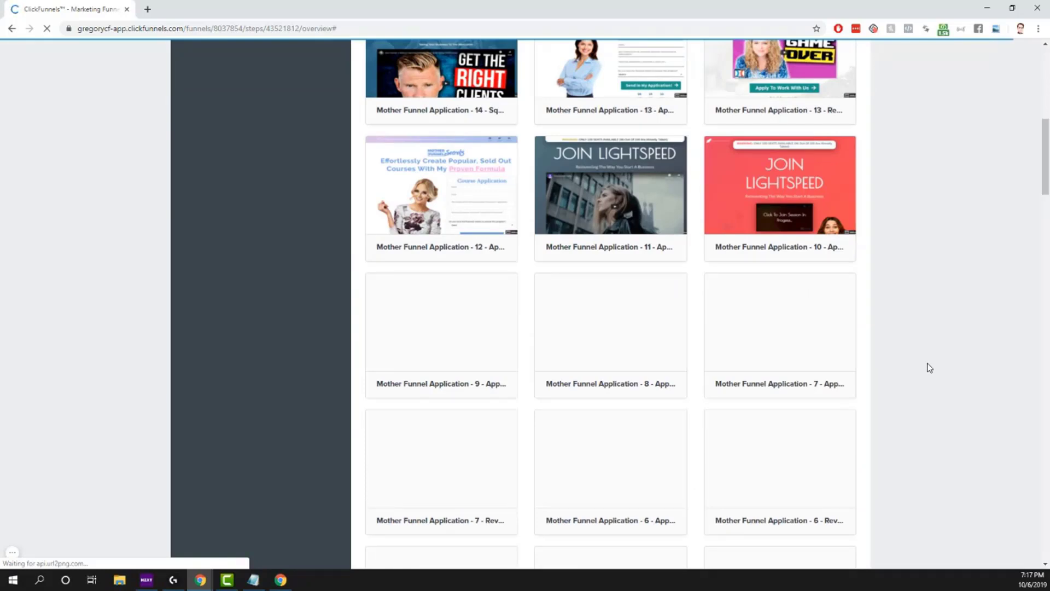
scroll(930, 368, "down", 4)
scroll(930, 368, "down", 13)
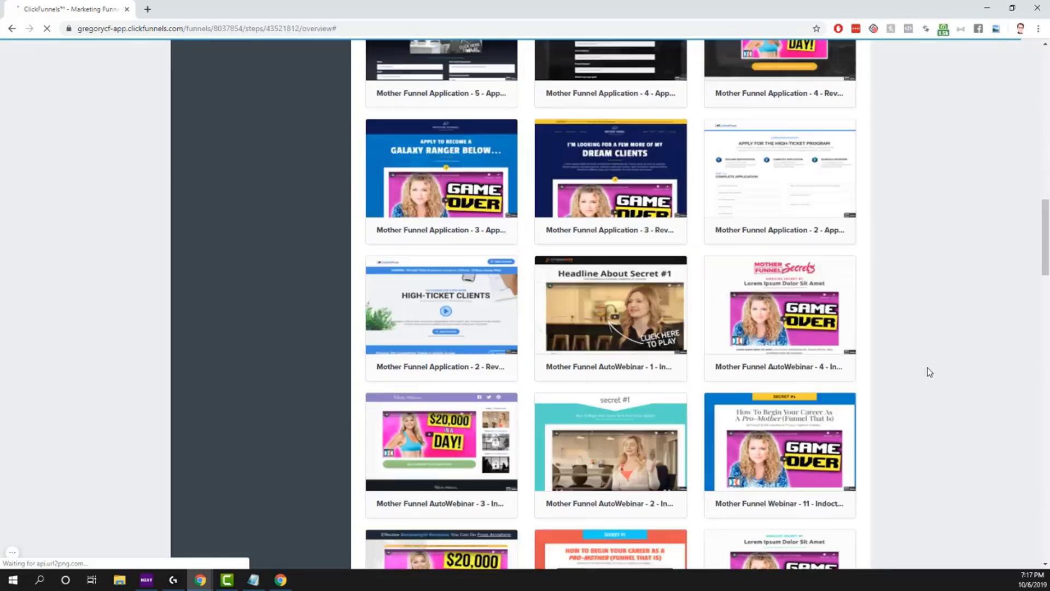
scroll(930, 372, "down", 4)
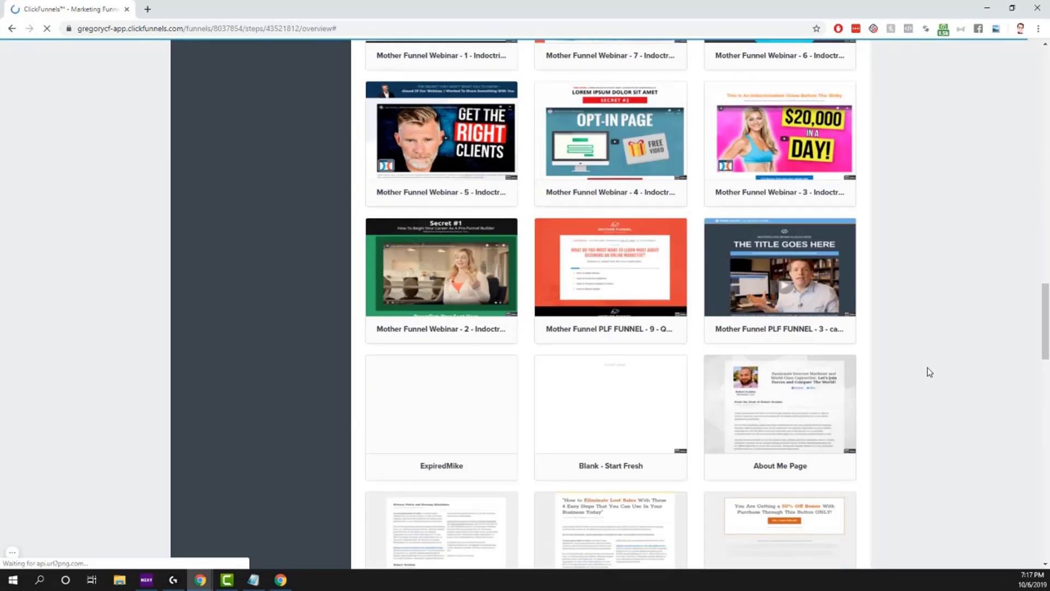
scroll(930, 372, "down", 3)
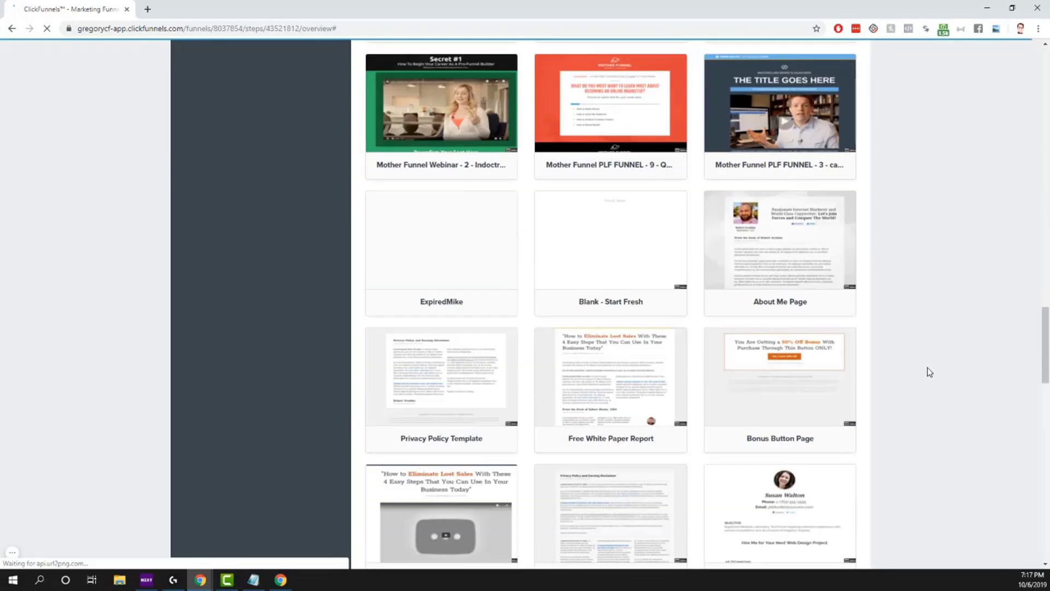
mouse_move(424, 405)
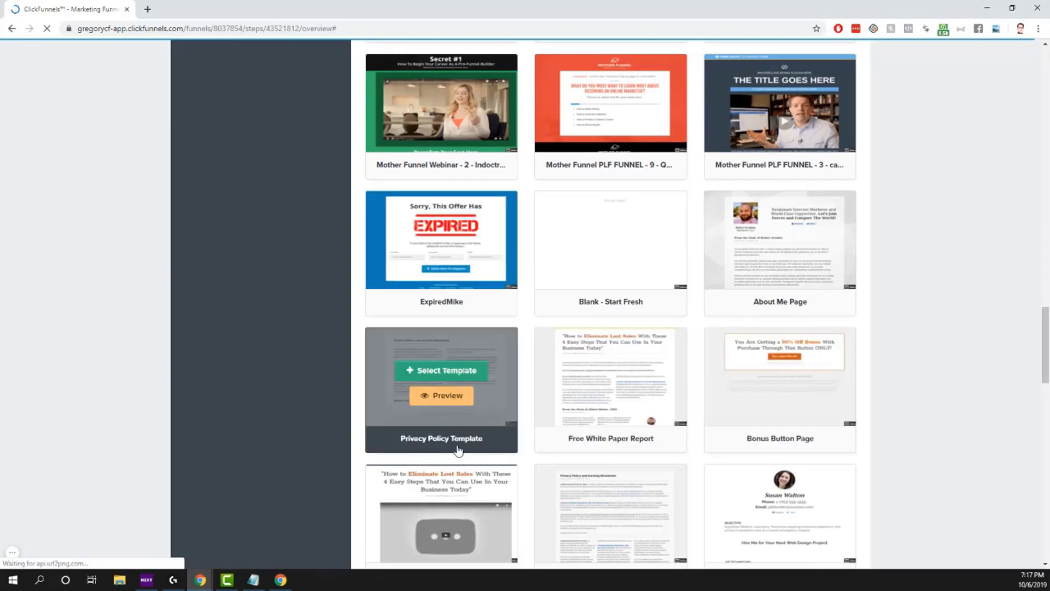
left_click(451, 376)
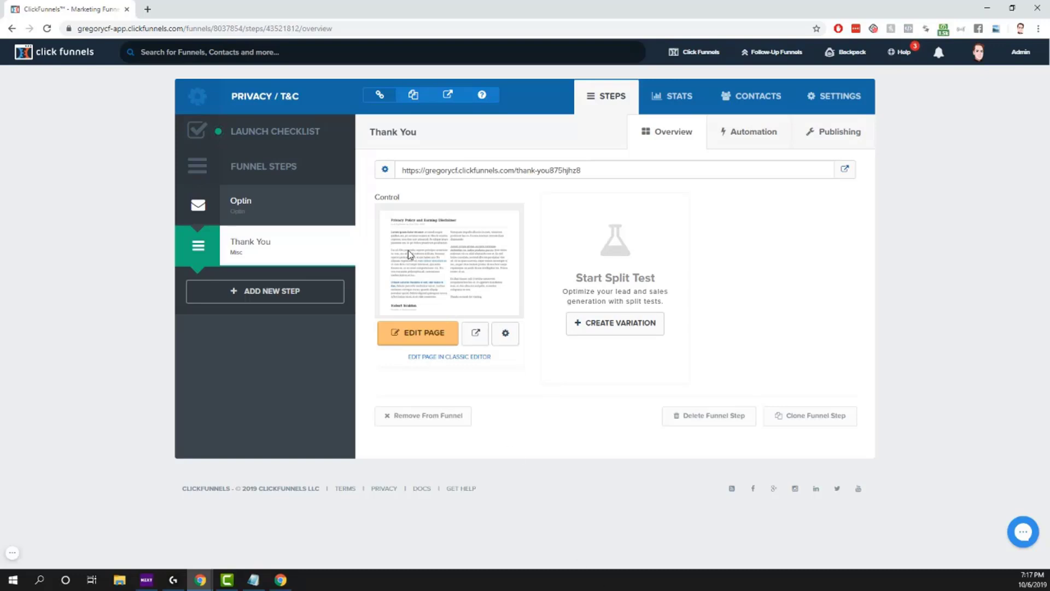
Step: Delete a large two-column passage from the Thank You page's policy body text
left_click(434, 339)
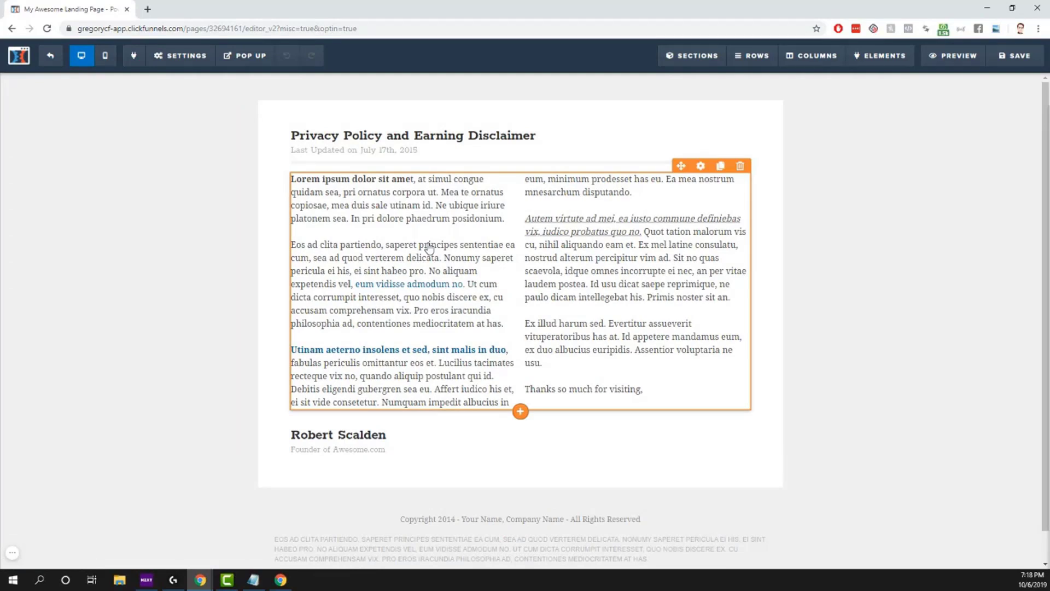
double_click(609, 271)
left_click(607, 295)
left_click_drag(611, 349, 501, 284)
key("BackSpace")
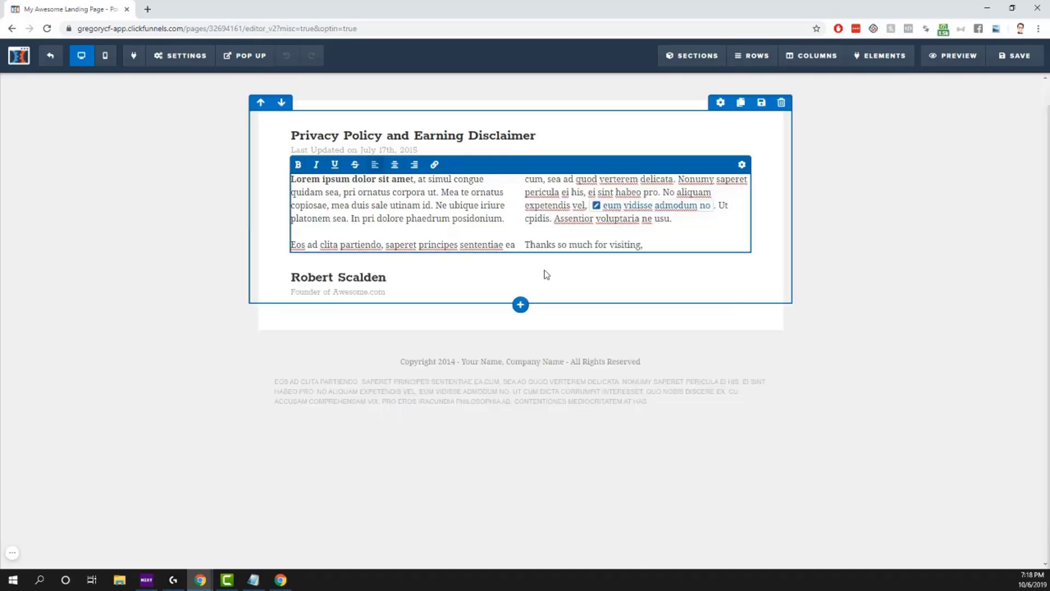
type("asdfasdfsadf")
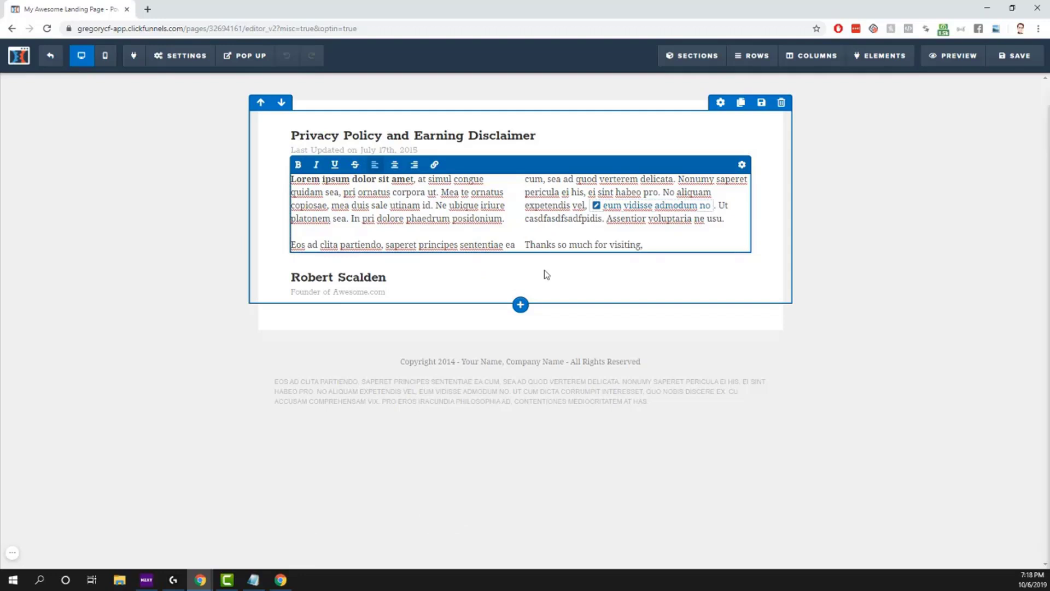
left_click(890, 159)
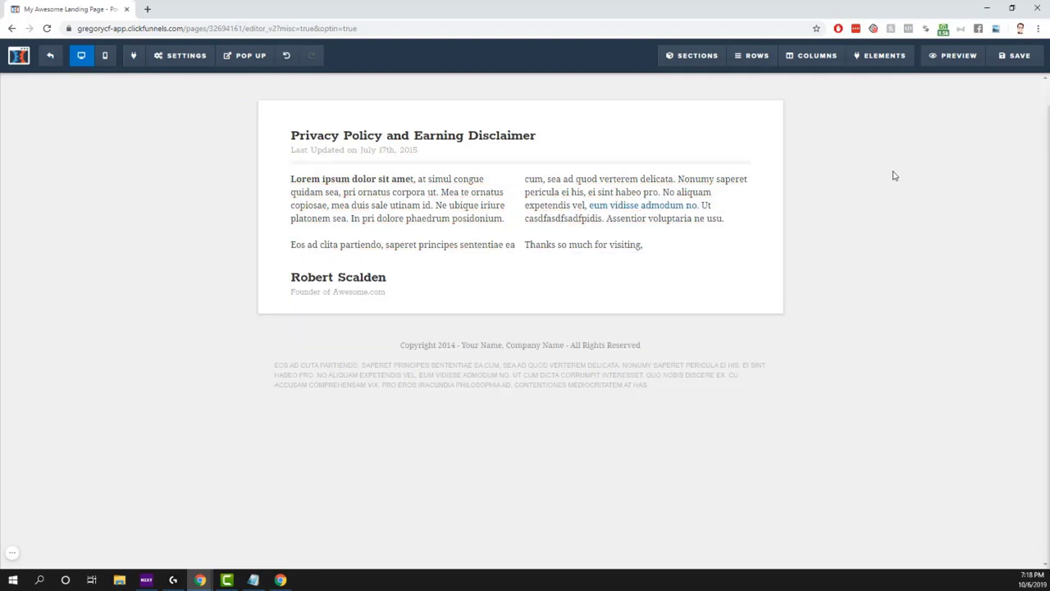
Step: Save the edited page and exit the editor back to the Thank You step
left_click(1015, 55)
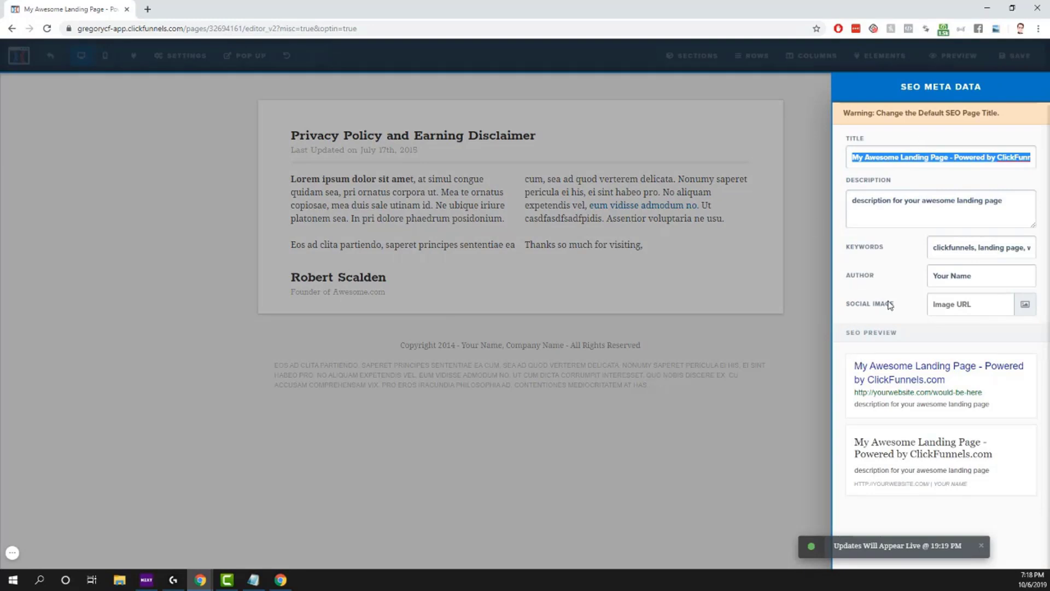
left_click(481, 456)
left_click(54, 66)
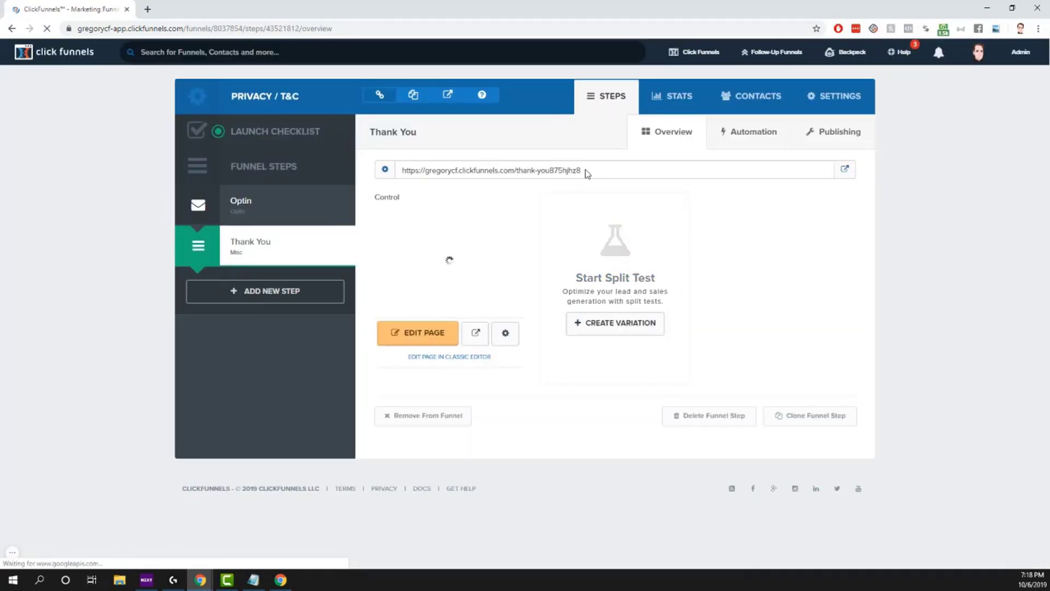
Step: Copy the Thank You step's full page URL
left_click_drag(583, 170, 403, 172)
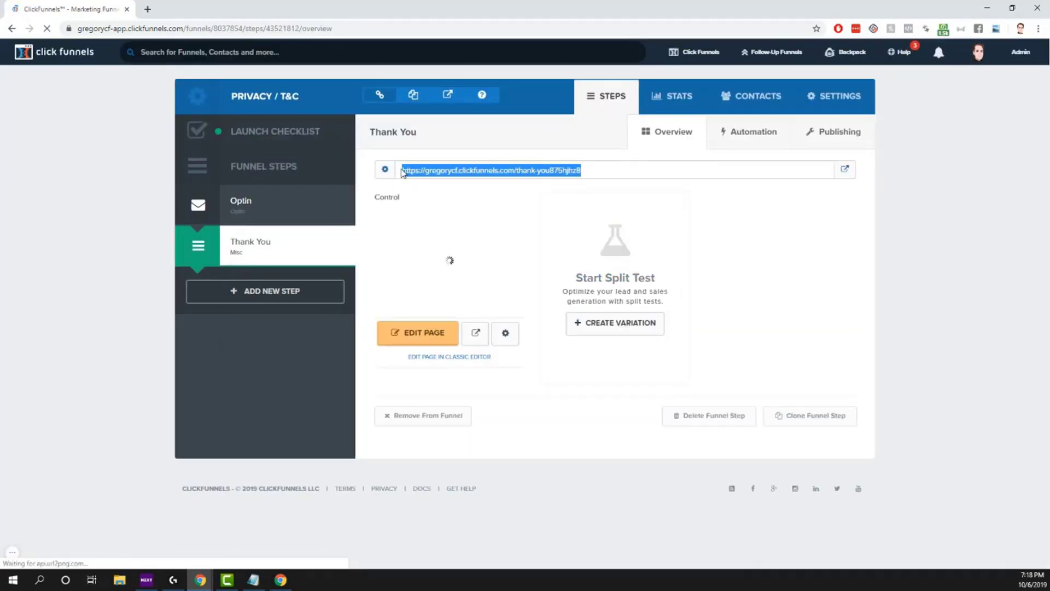
right_click(428, 172)
left_click(437, 180)
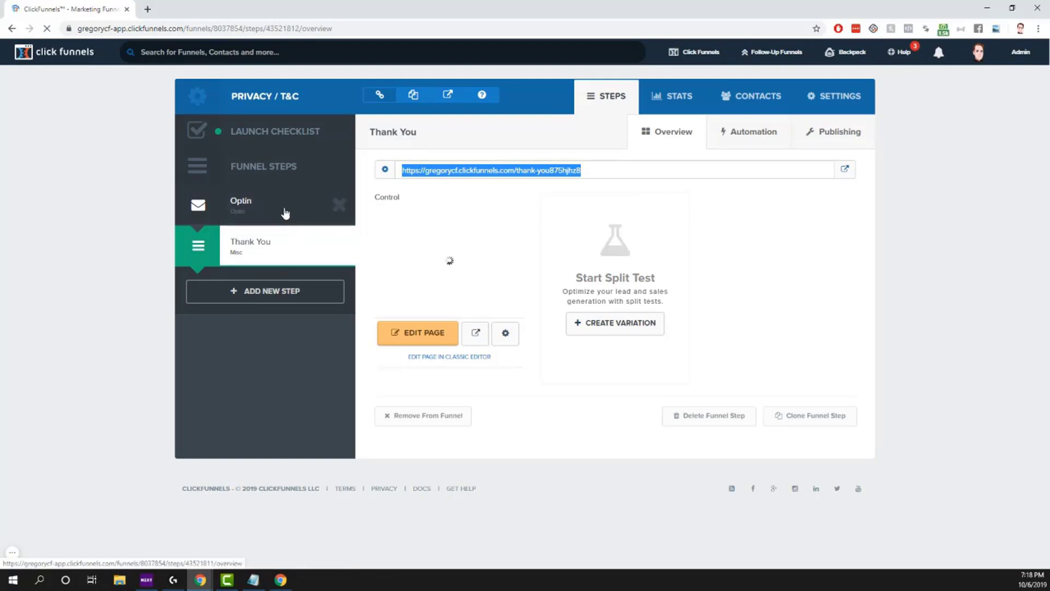
Step: Open the Optin page in the editor and scroll down to its footer
left_click(285, 214)
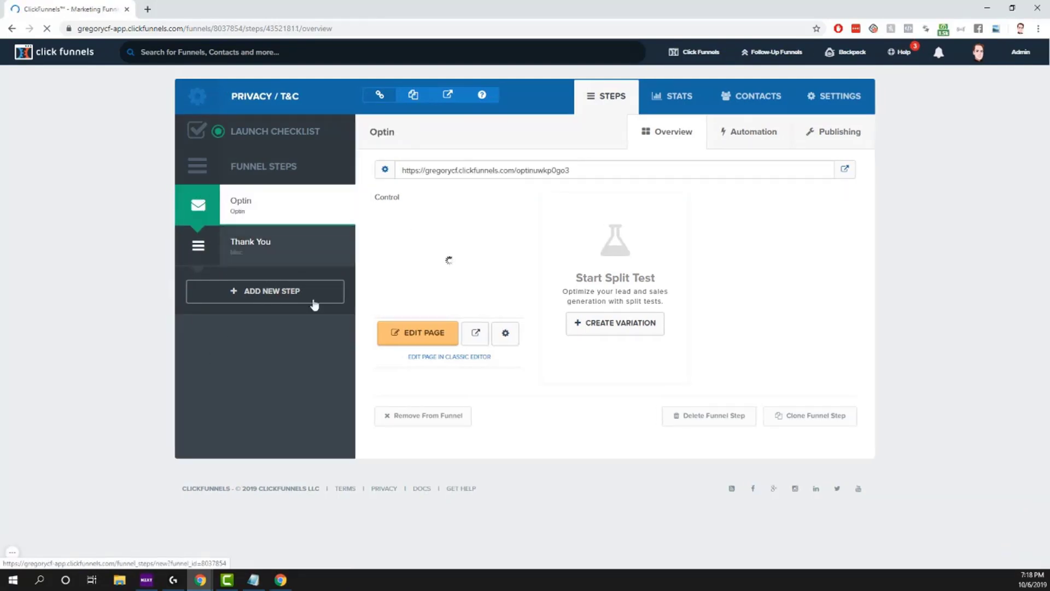
left_click(419, 338)
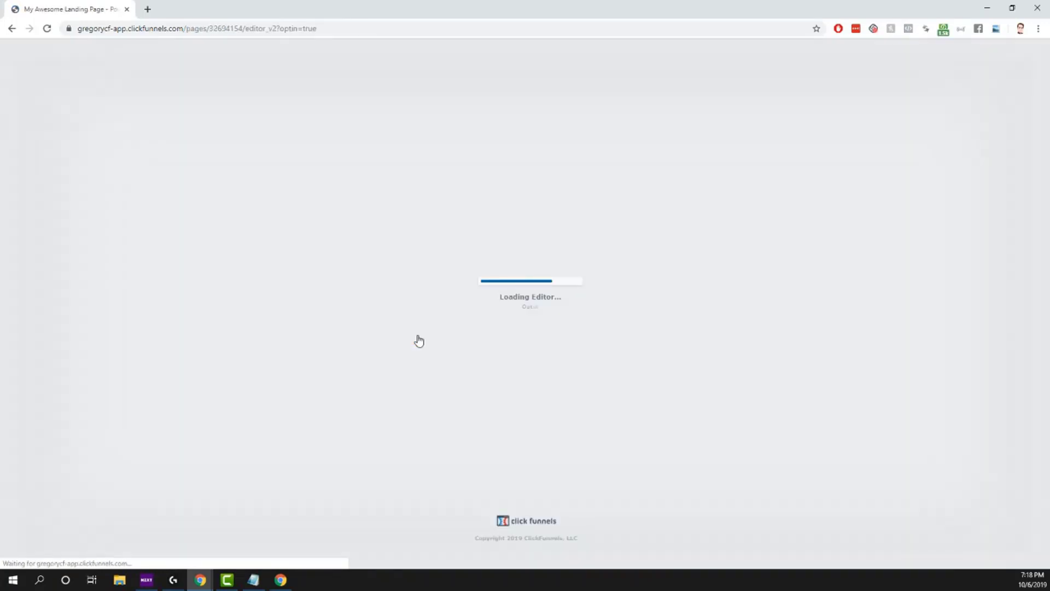
scroll(447, 329, "down", 18)
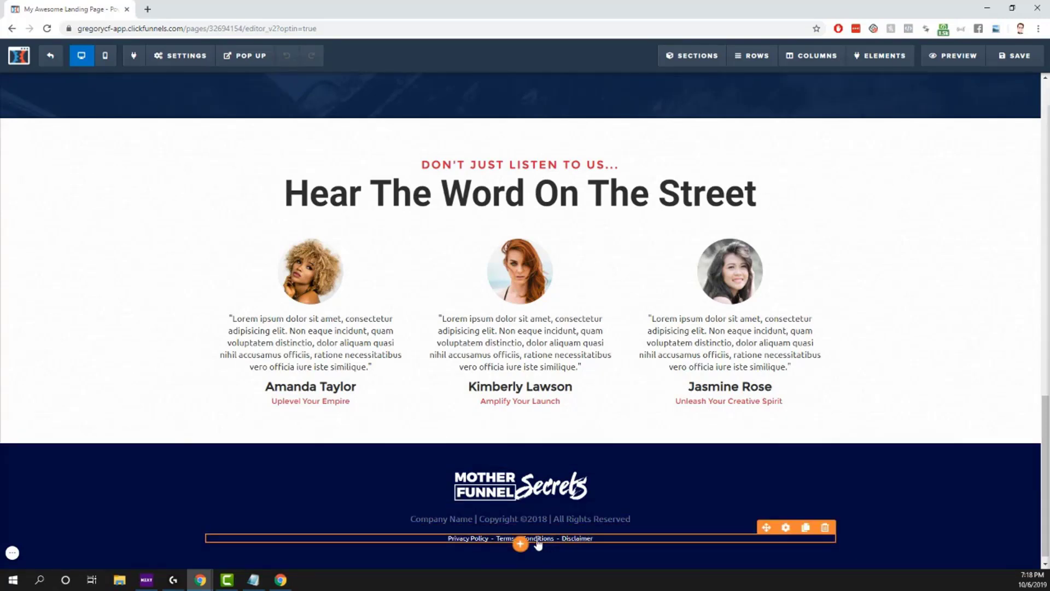
left_click(520, 544)
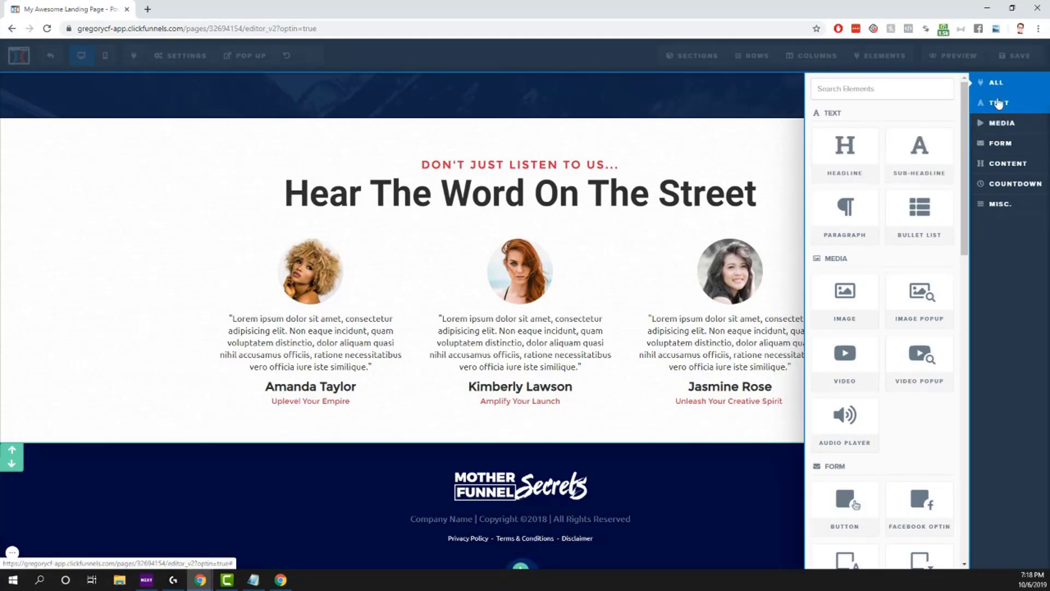
left_click(999, 103)
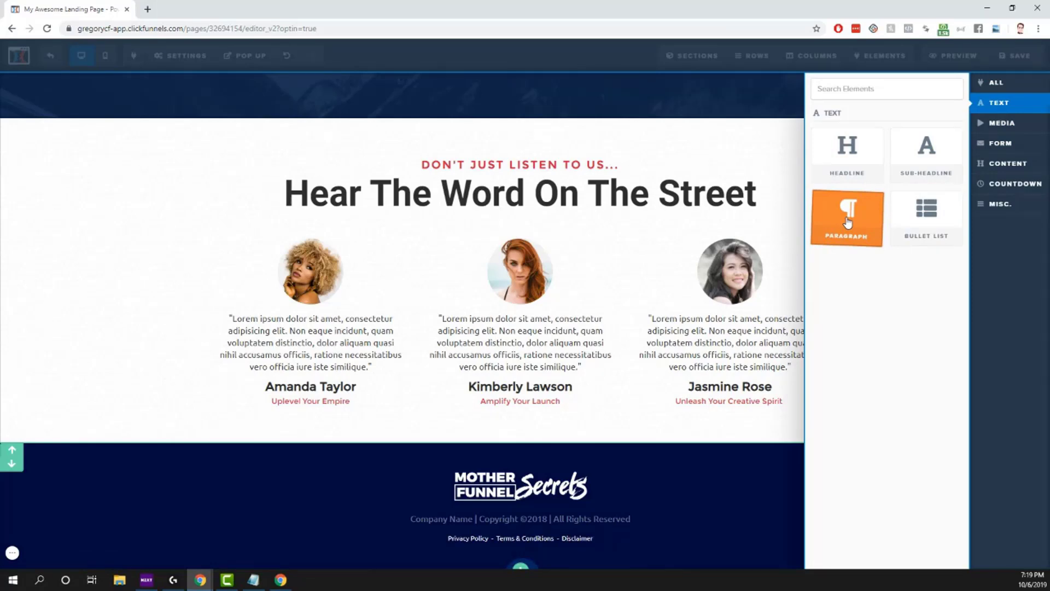
left_click_drag(848, 221, 441, 522)
left_click(574, 526)
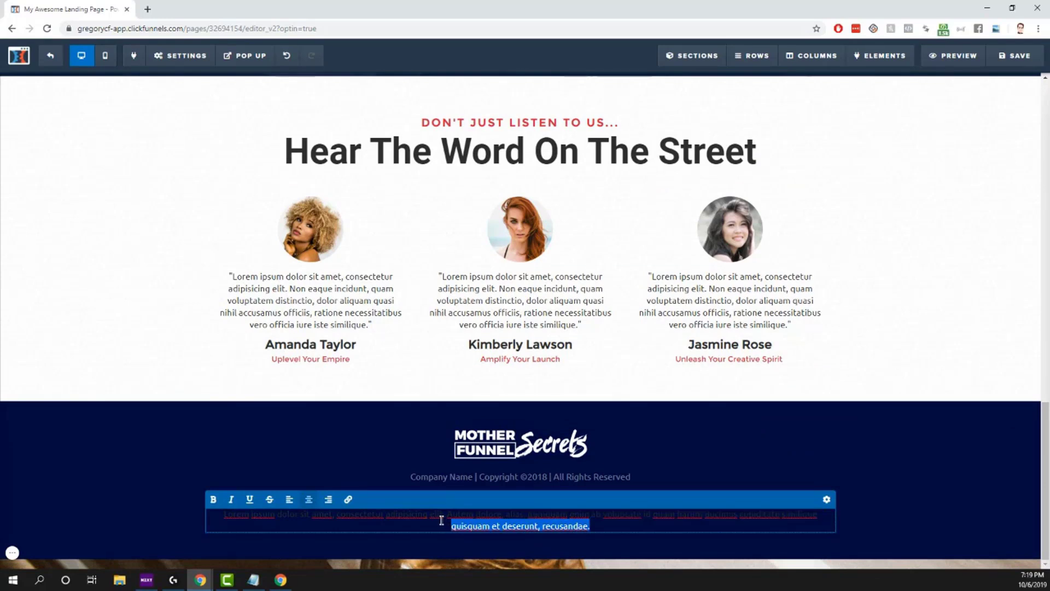
key("BackSpace")
key("BackSpace")
key("BackSpace")
key("BackSpace")
key("BackSpace")
key("BackSpace")
key("BackSpace")
key("BackSpace")
key("BackSpace")
key("BackSpace")
key("BackSpace")
key("BackSpace")
key("BackSpace")
key("BackSpace")
key("BackSpace")
key("BackSpace")
key("BackSpace")
key("BackSpace")
key("BackSpace")
key("BackSpace")
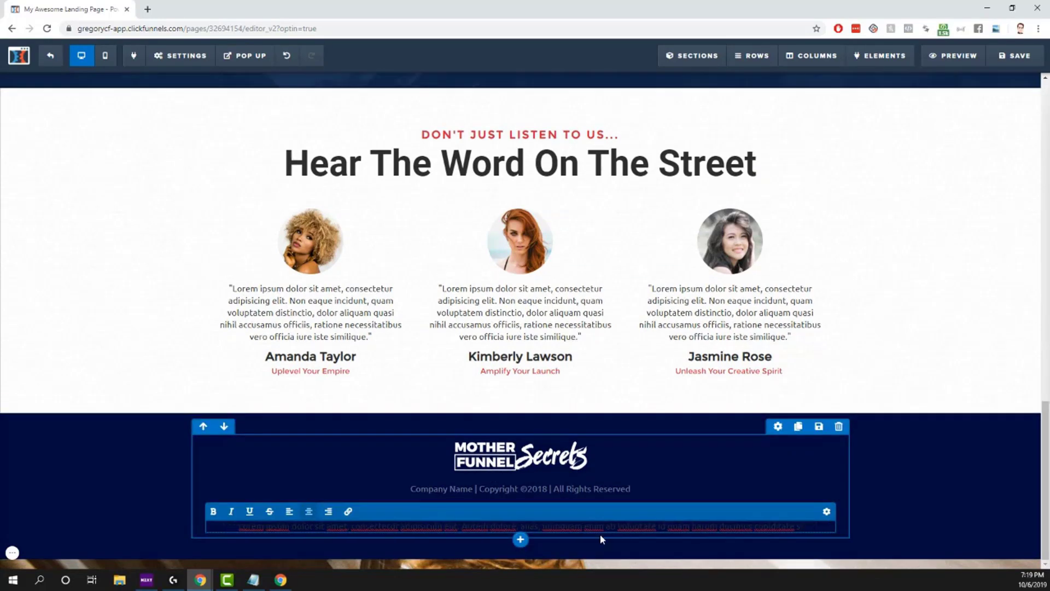
left_click(760, 484)
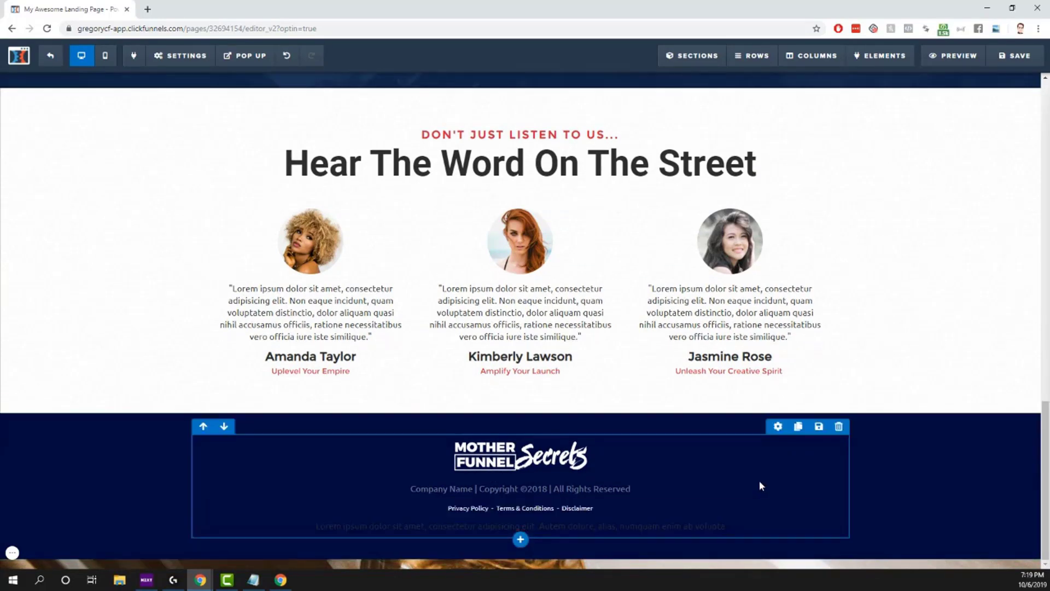
left_click(825, 513)
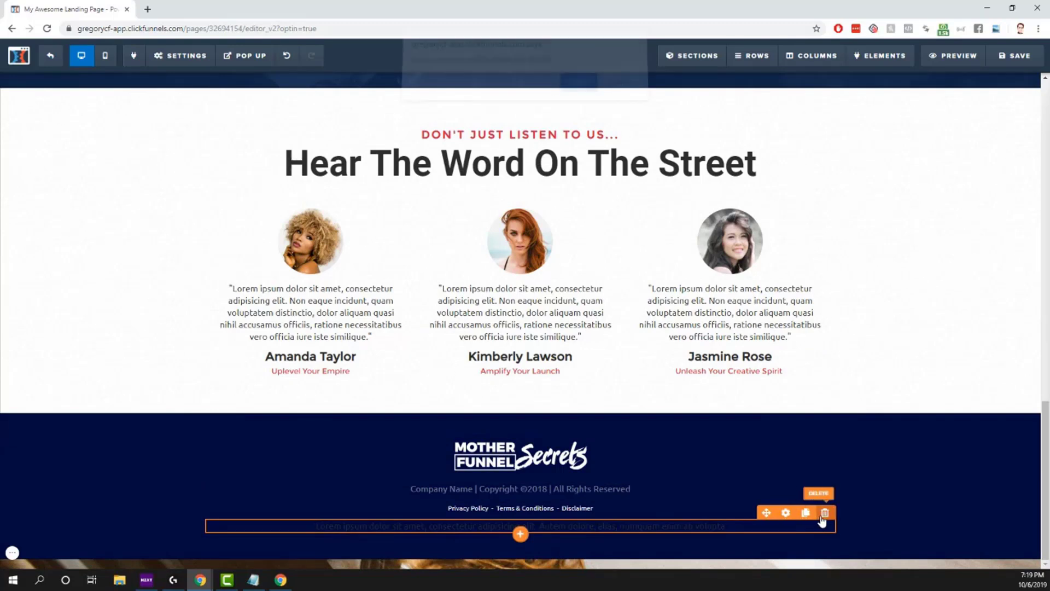
left_click(586, 96)
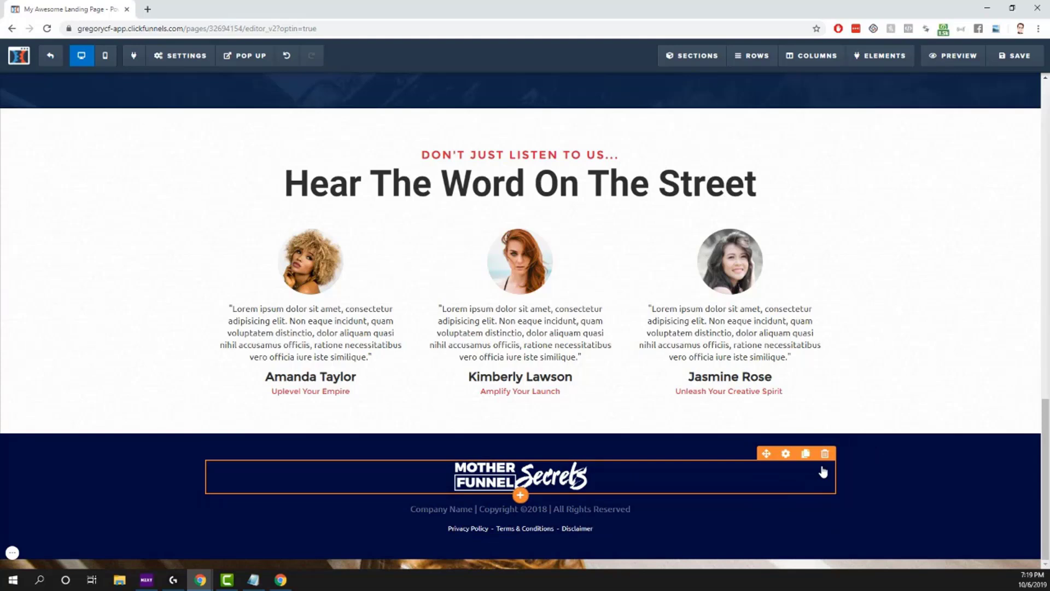
Step: Delete the footer logo and change the copyright year from 2018 to 2019
left_click(825, 453)
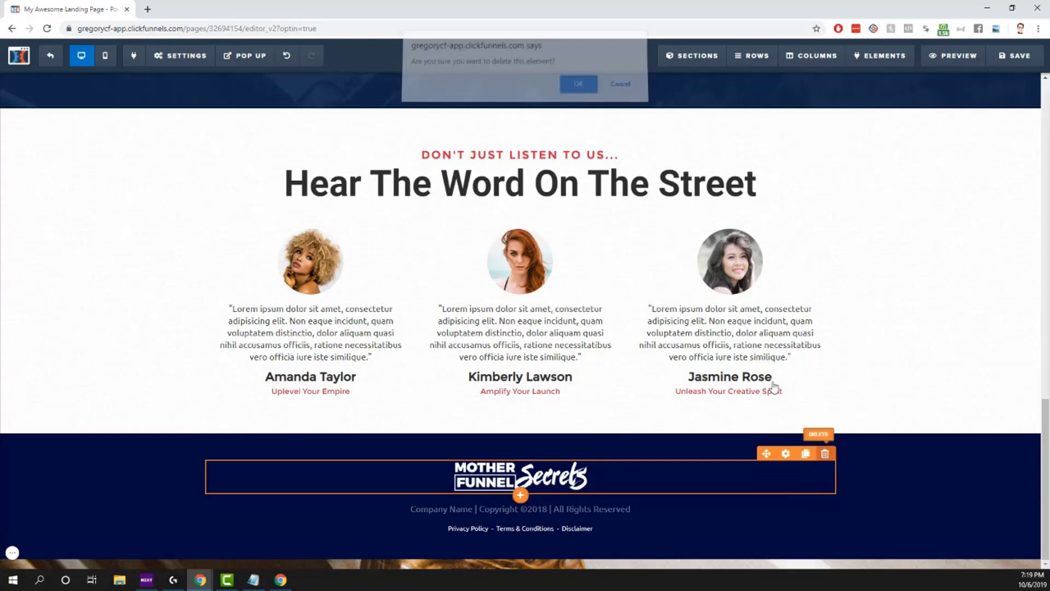
left_click(579, 92)
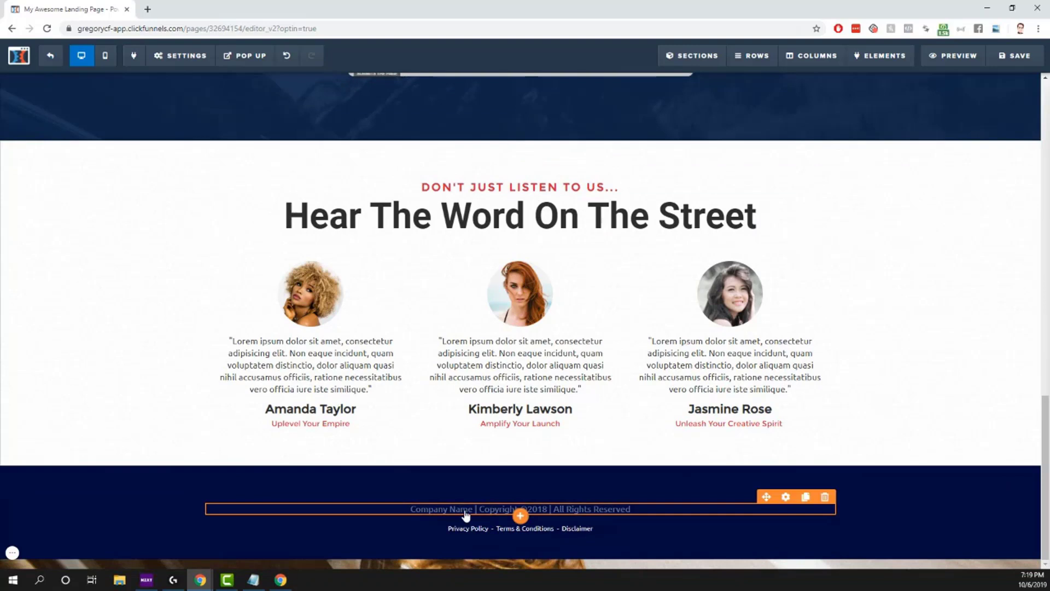
double_click(541, 509)
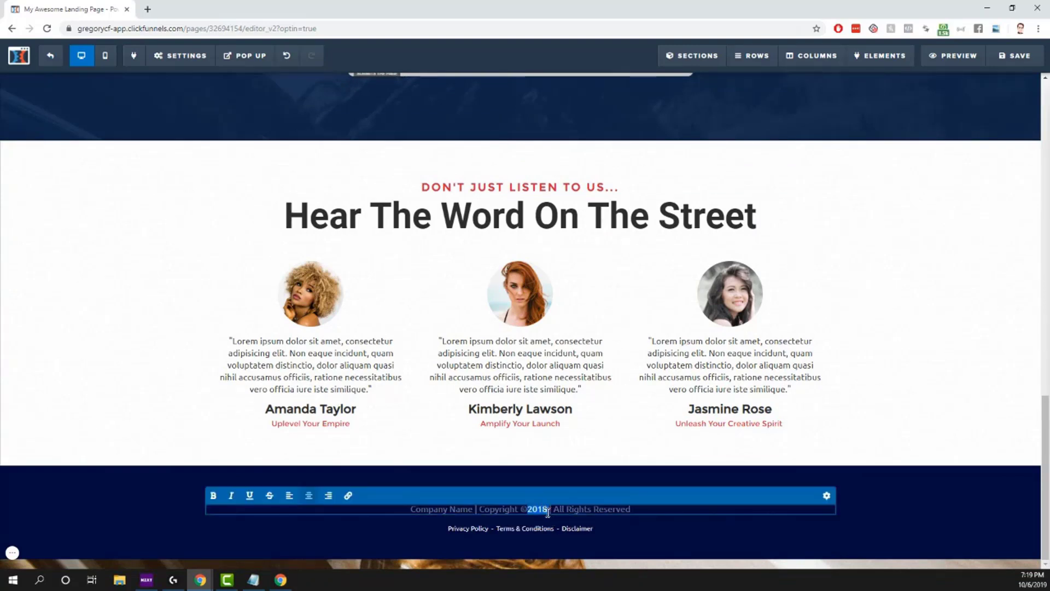
left_click(548, 513)
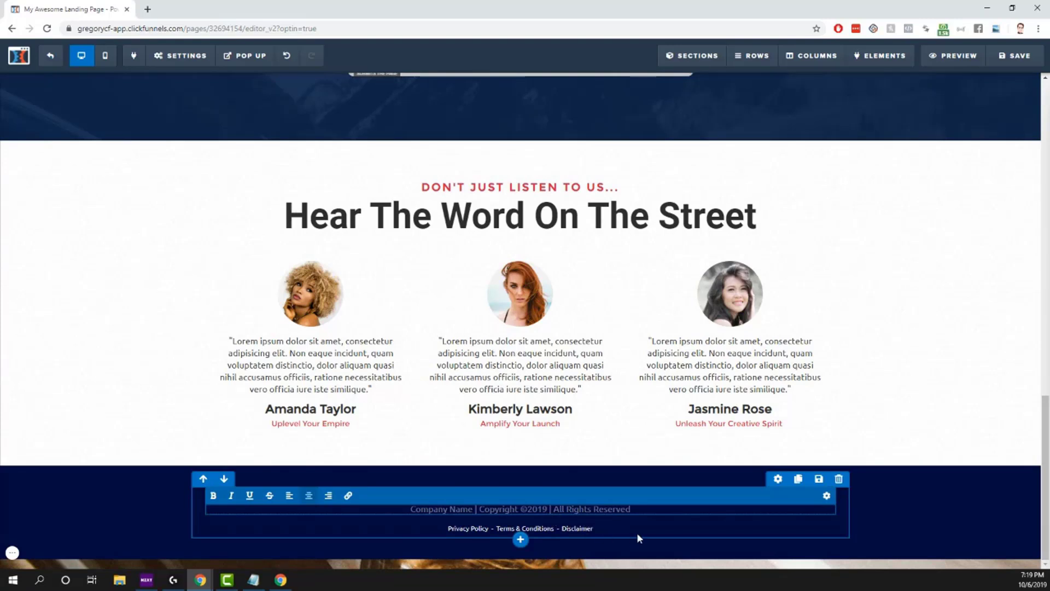
left_click(576, 542)
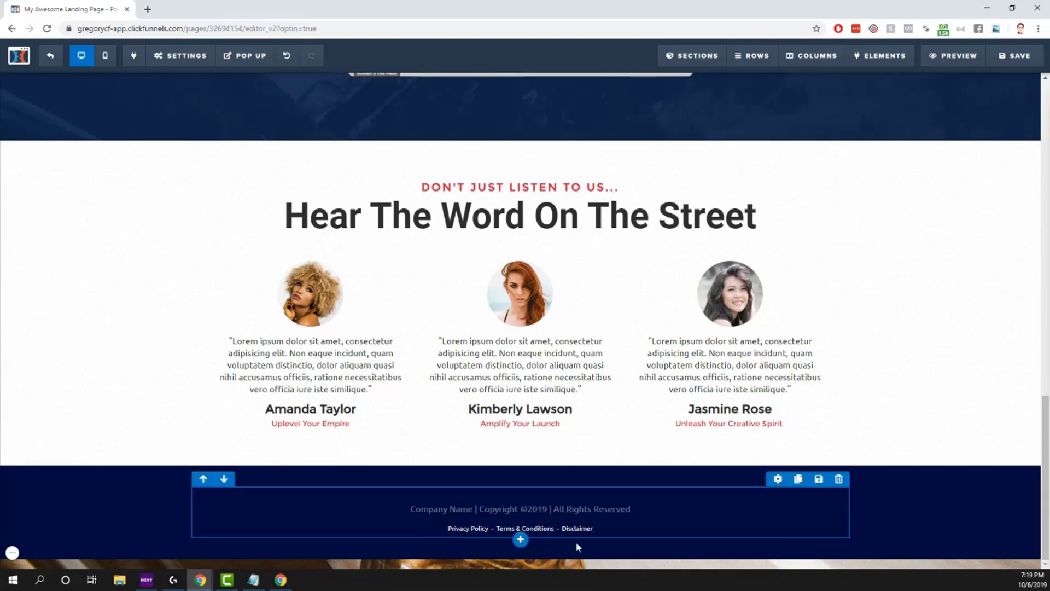
Step: Link the footer's 'Privacy Policy' text to the pasted Thank You page URL
left_click(485, 533)
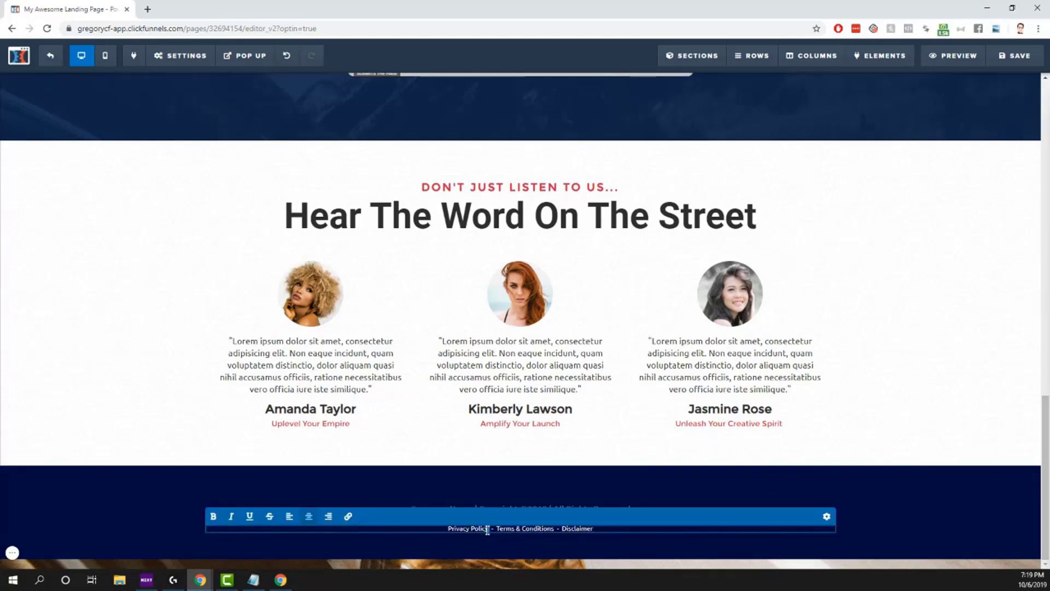
left_click_drag(480, 530, 464, 535)
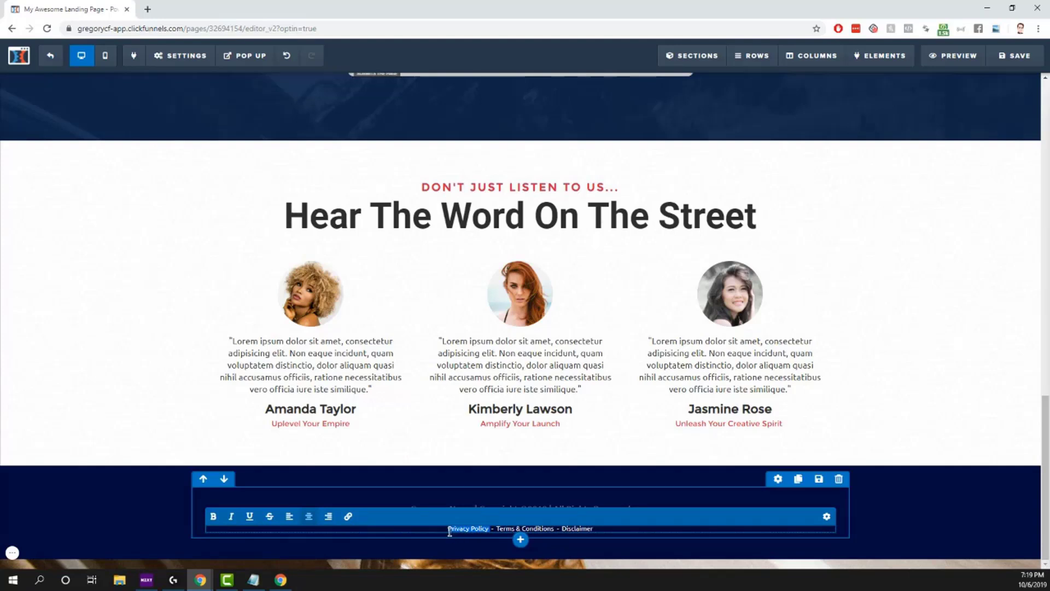
left_click(349, 517)
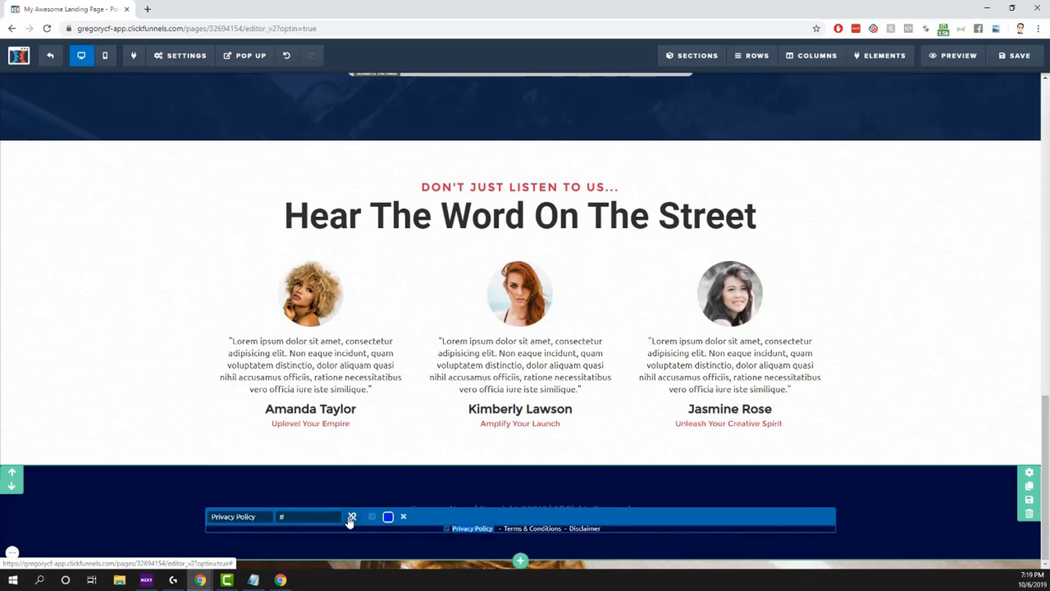
left_click(285, 517)
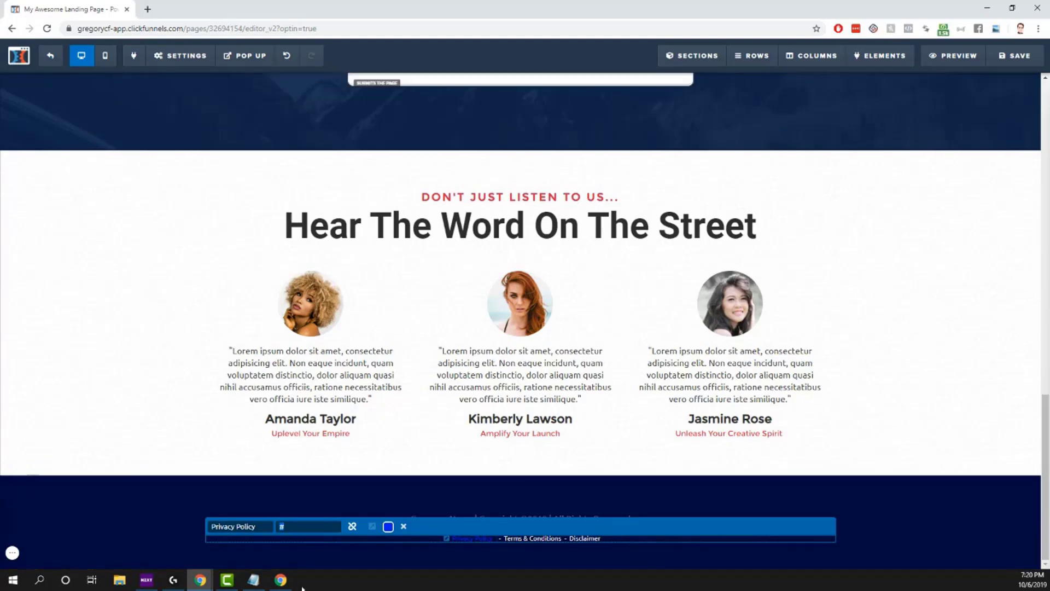
key("BackSpace")
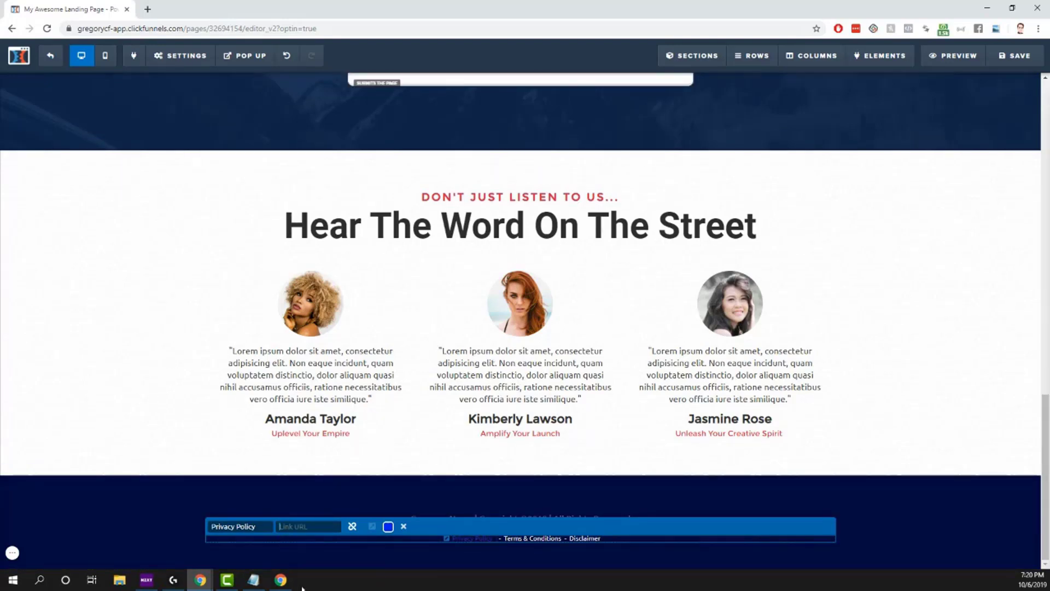
key("ctrl+v")
key("Home")
key("Right")
key("Right")
key("Right")
key("Right")
key("Right")
key("Right")
key("Right")
key("Right")
key("Right")
key("Right")
key("Right")
key("Right")
key("Right")
key("Right")
key("Right")
key("Right")
key("Right")
key("Right")
key("Right")
key("Right")
Step: Set the Privacy Policy link colour to white (#ffffff)
left_click(389, 528)
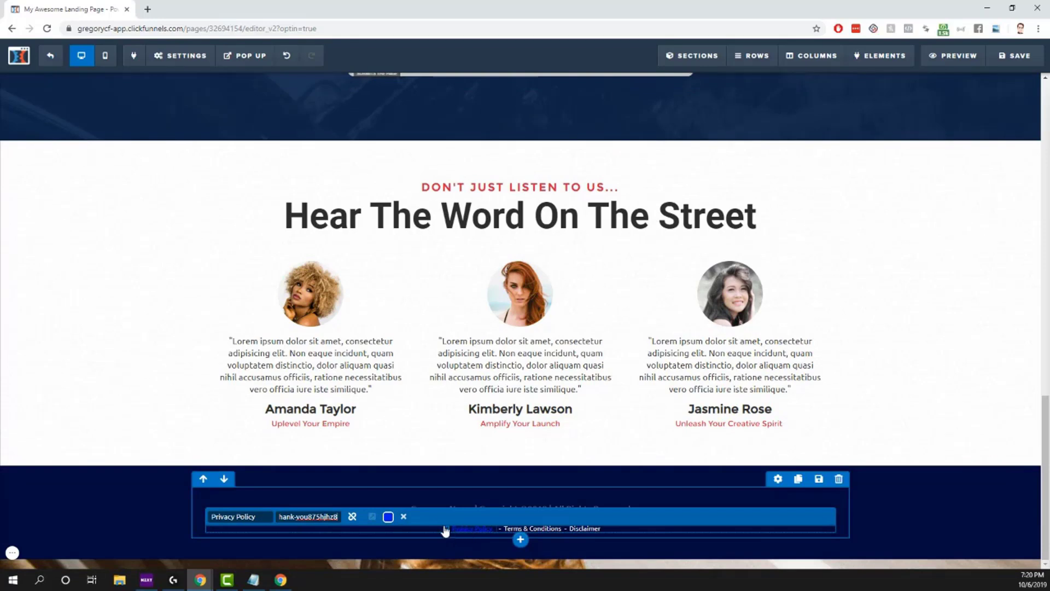
left_click(388, 516)
left_click_drag(515, 423, 504, 376)
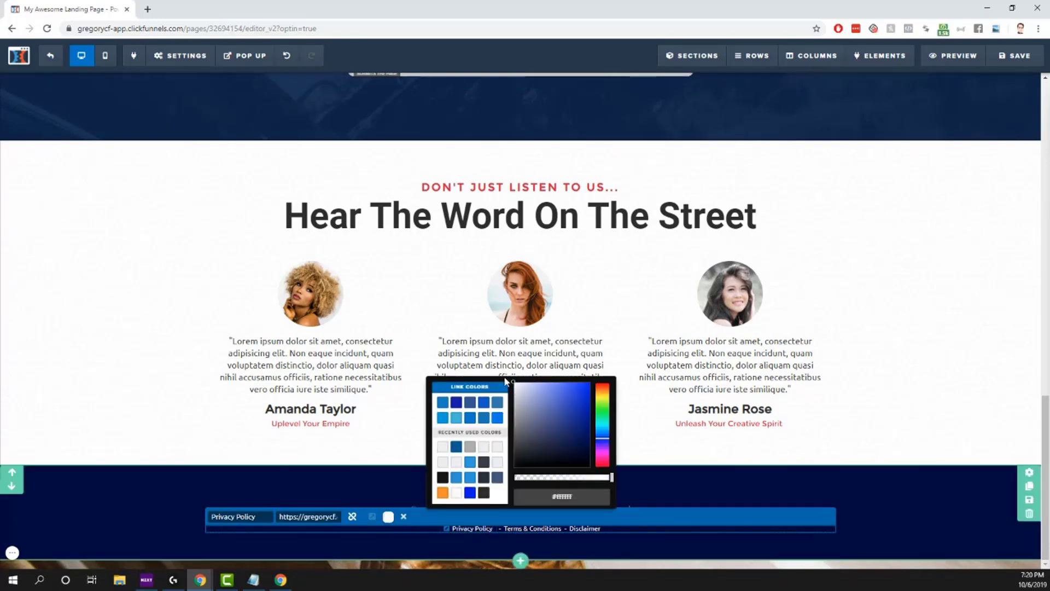
left_click(432, 512)
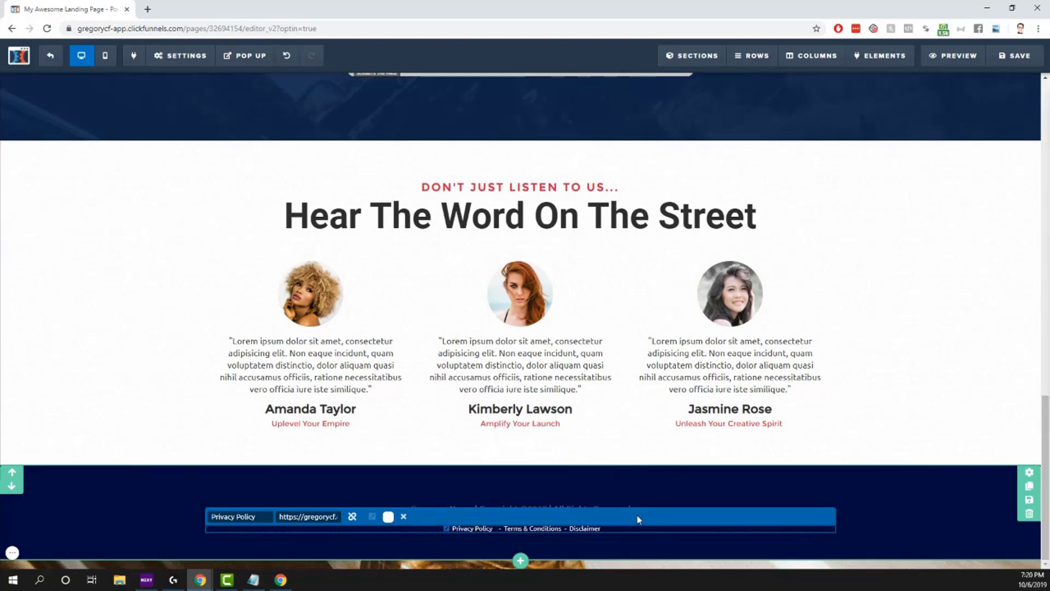
Step: Save the landing page and open its preview in an incognito window
left_click(864, 506)
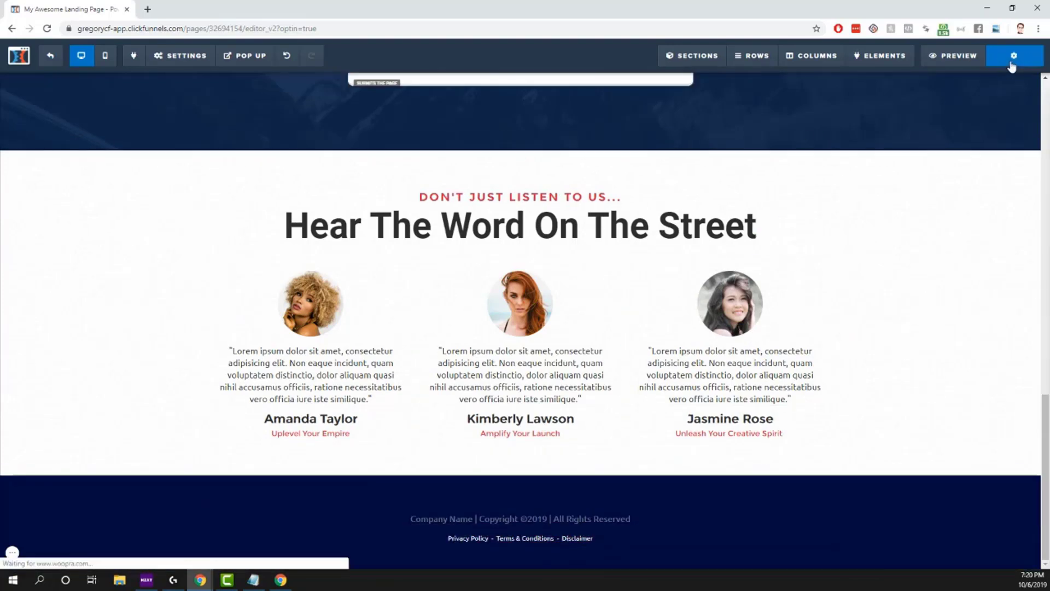
left_click(1013, 60)
right_click(957, 62)
left_click(795, 124)
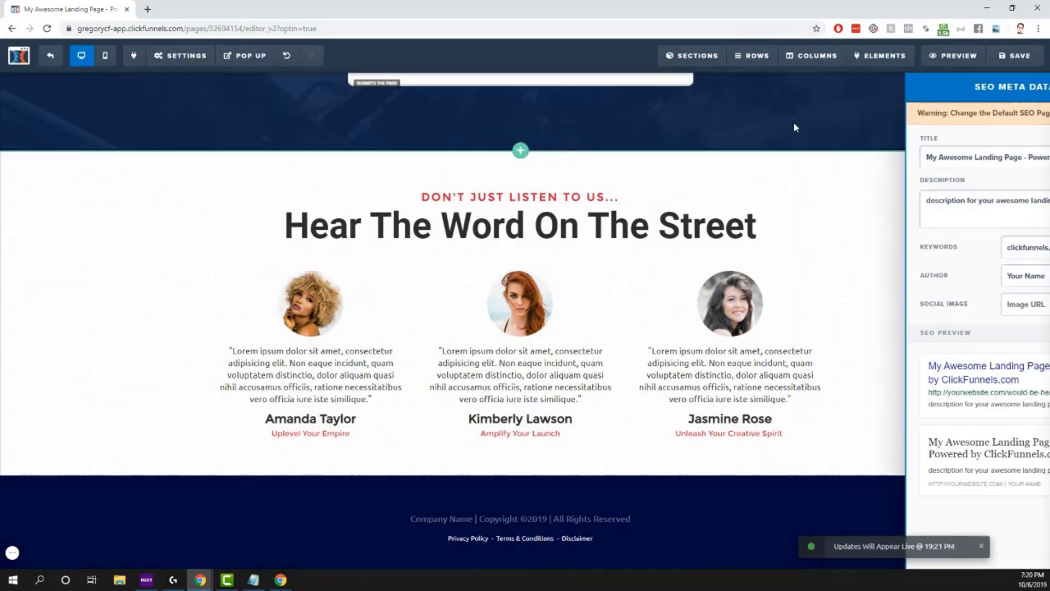
right_click(941, 61)
left_click(970, 91)
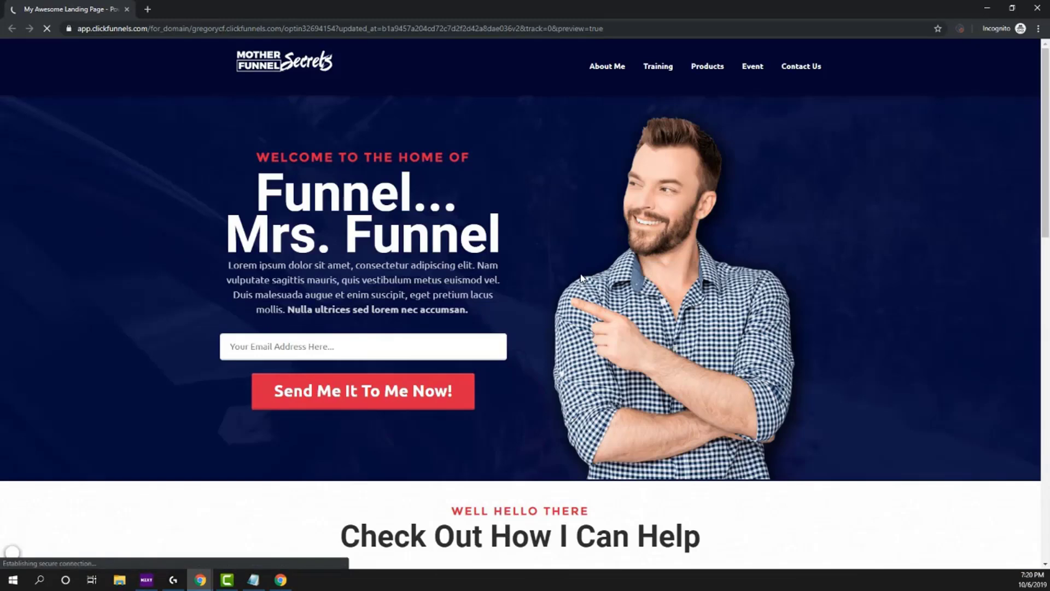
Step: Follow the preview's Privacy Policy link, then go back and close the preview window
scroll(582, 278, "down", 10)
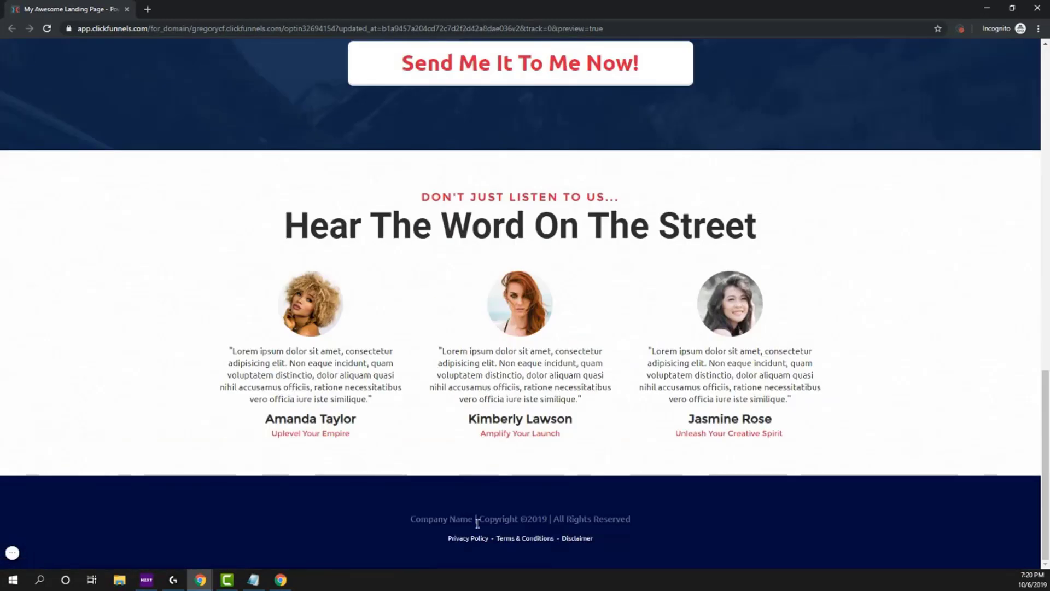
left_click(465, 540)
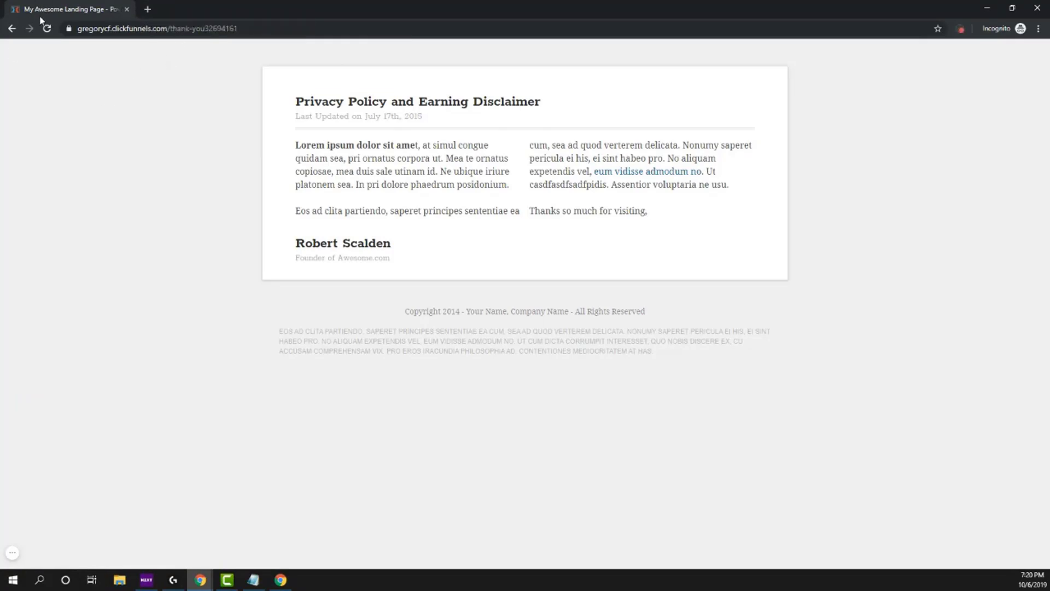
left_click(12, 28)
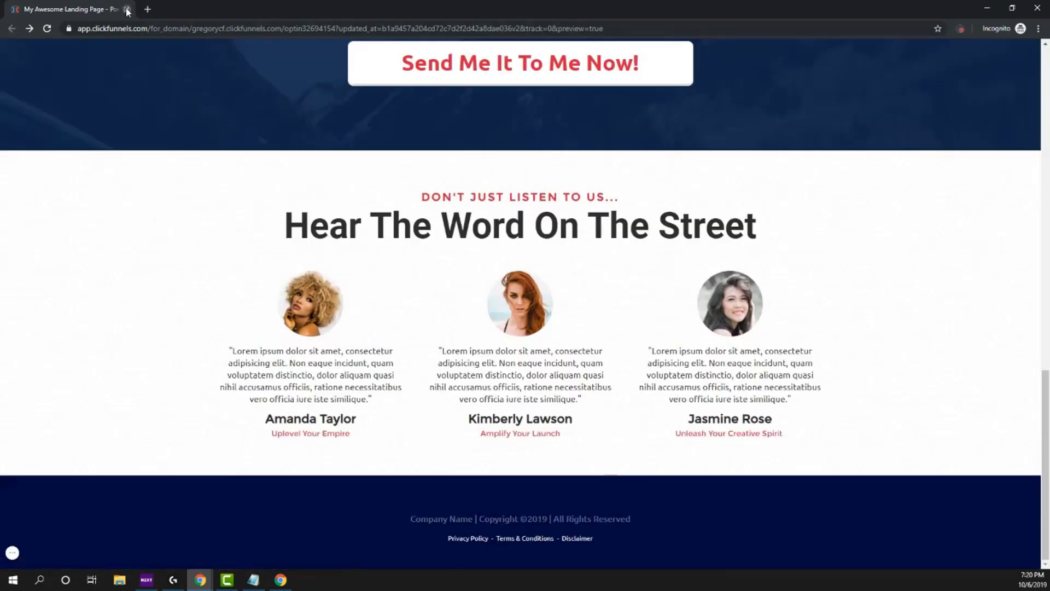
left_click(127, 10)
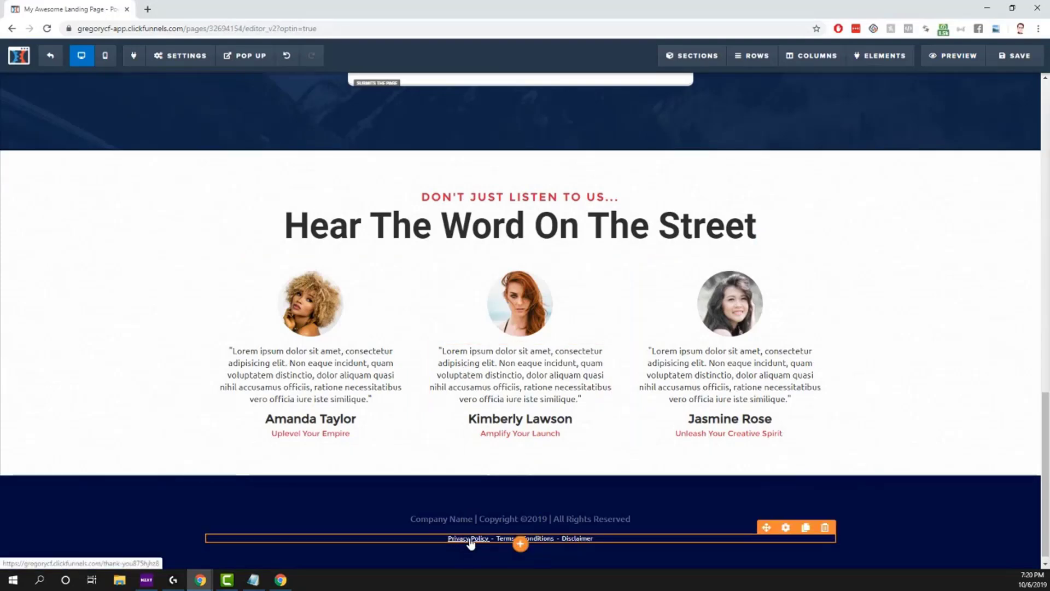
Step: Make the footer's Privacy Policy link open in a new window and save the page
left_click(470, 540)
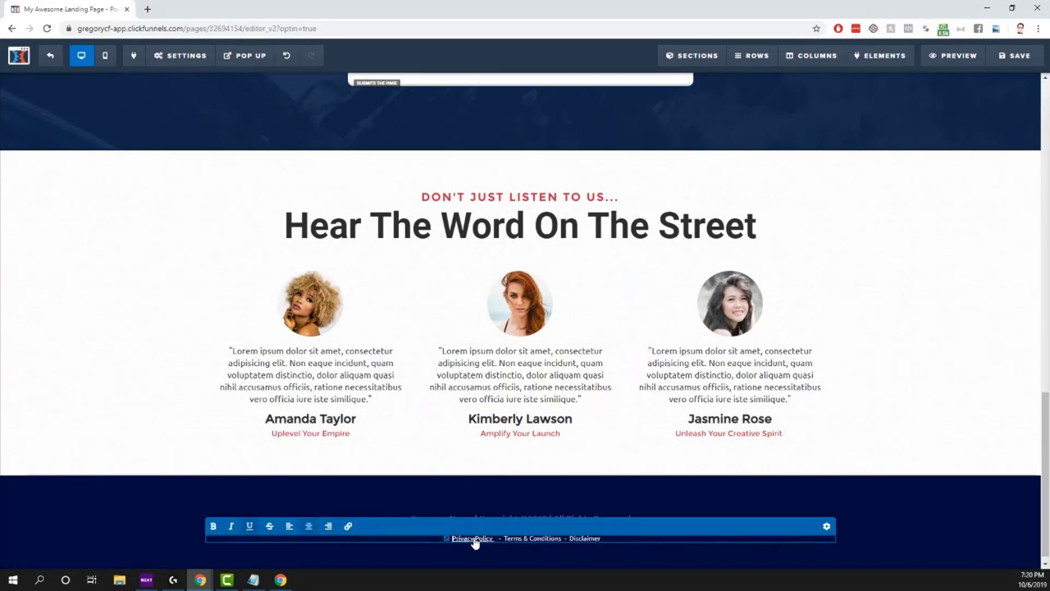
left_click(448, 542)
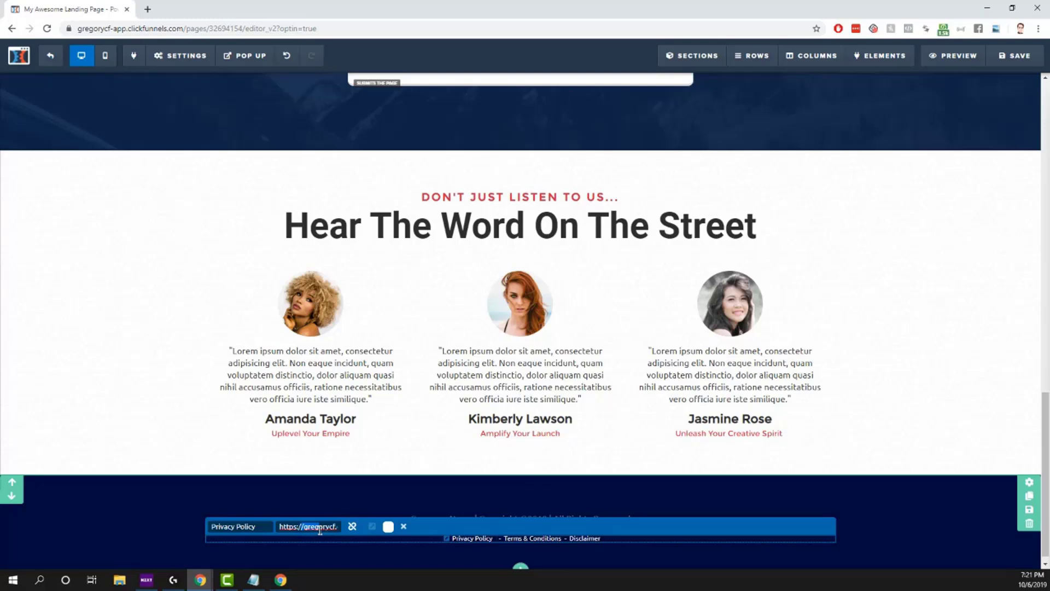
left_click(372, 527)
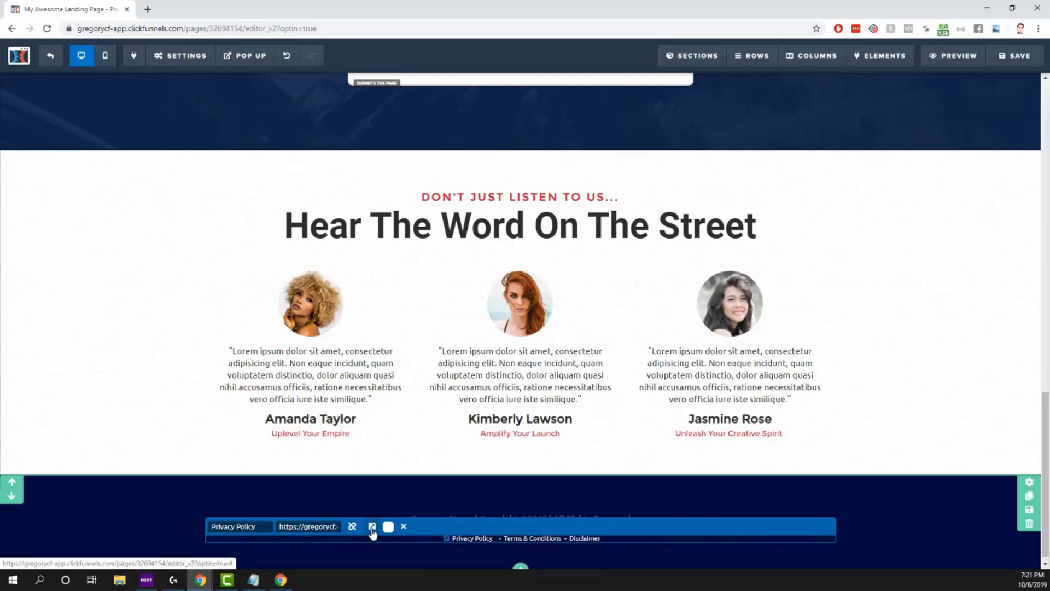
left_click(911, 503)
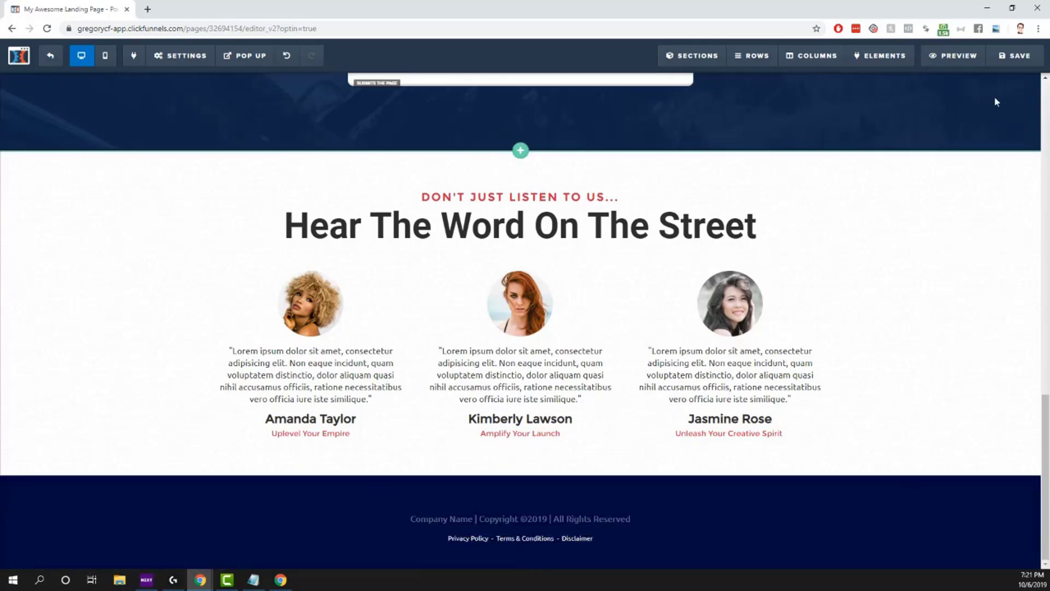
left_click(1018, 58)
right_click(954, 55)
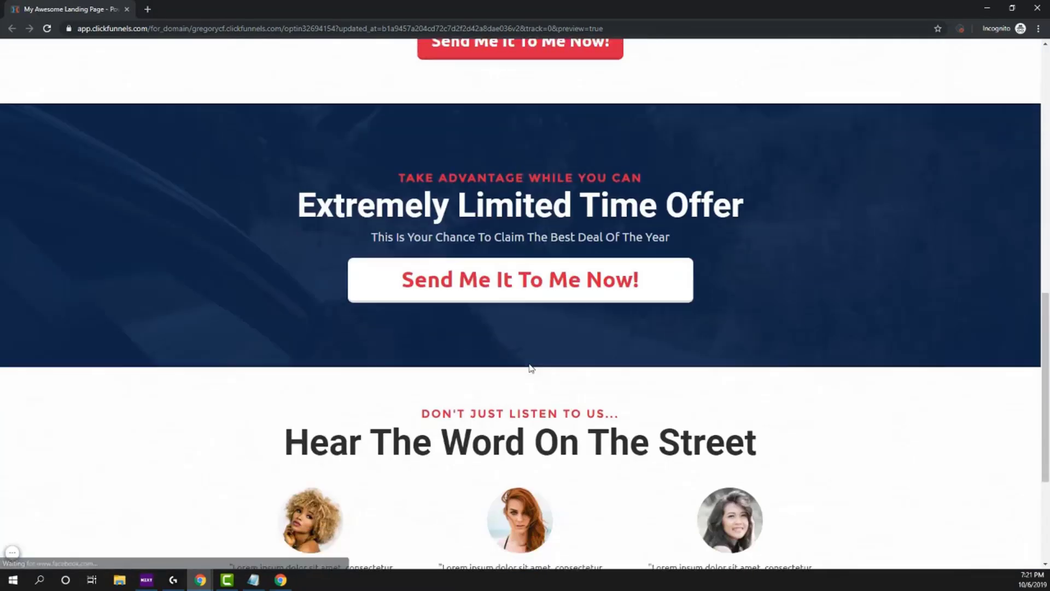
left_click(468, 538)
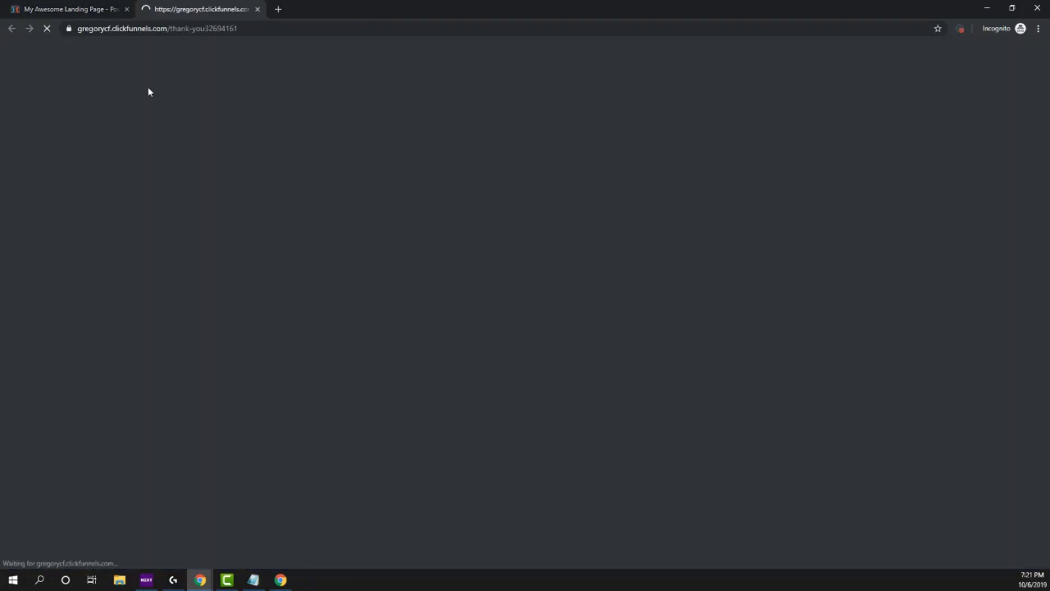
left_click(99, 17)
left_click(181, 9)
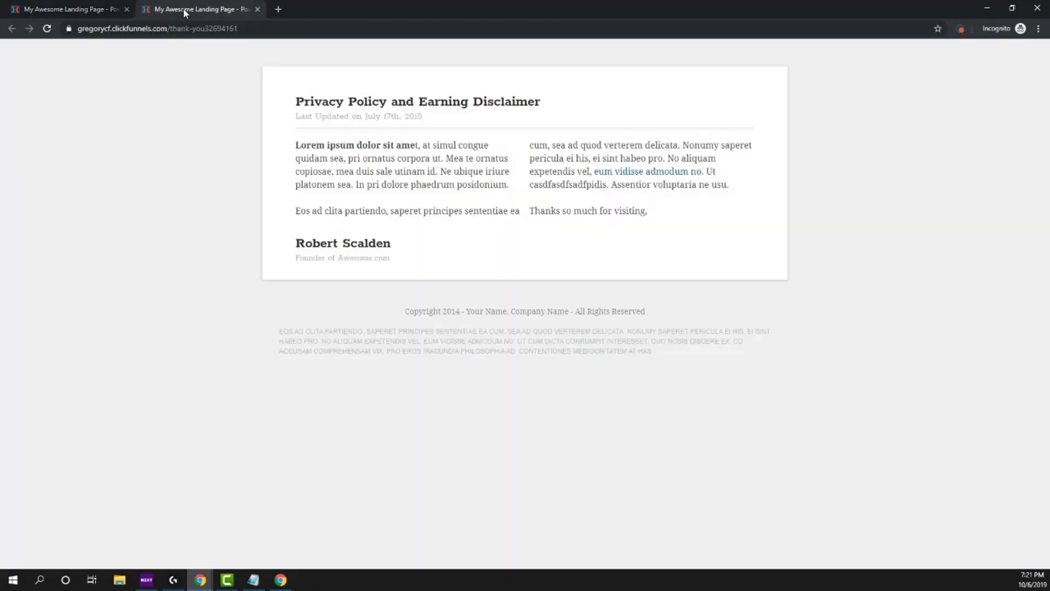
left_click(120, 9)
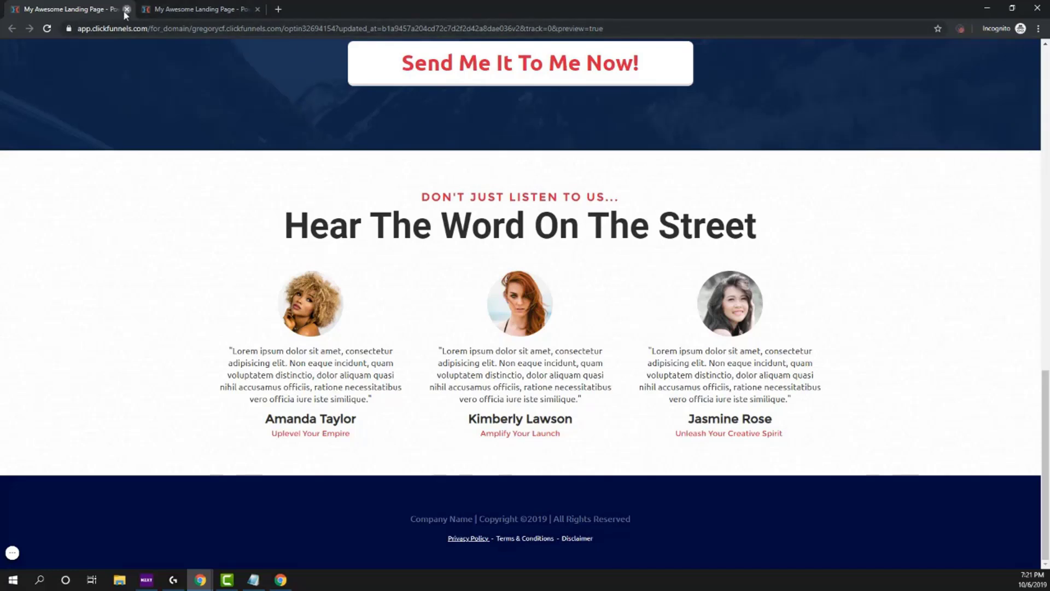
key("ctrl+w")
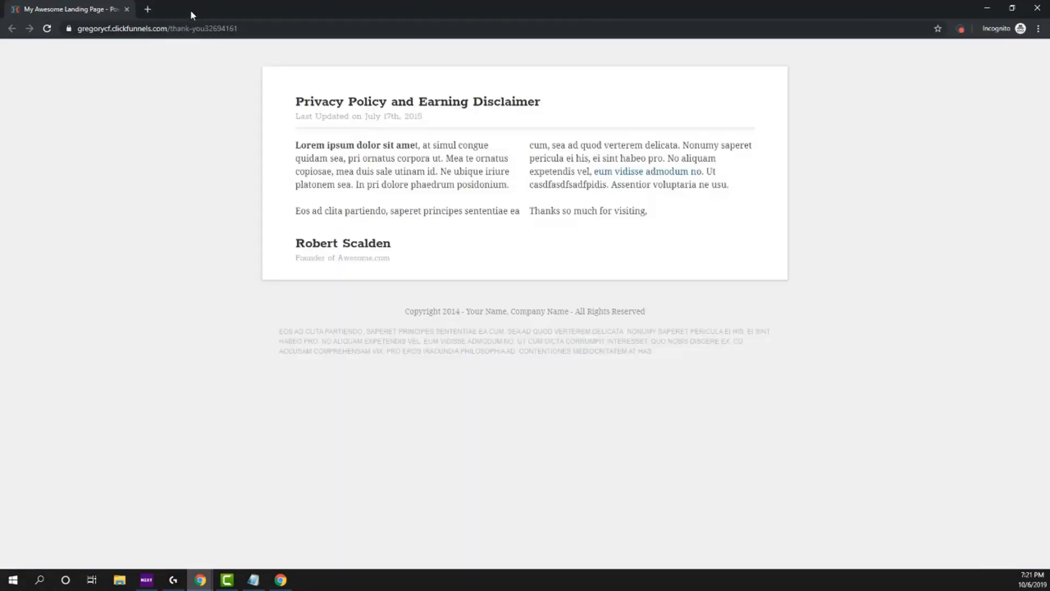
left_click(126, 9)
Step: Delete the header, hero, help, offer and testimonials sections, cancelling the footer's deletion
left_click(167, 231)
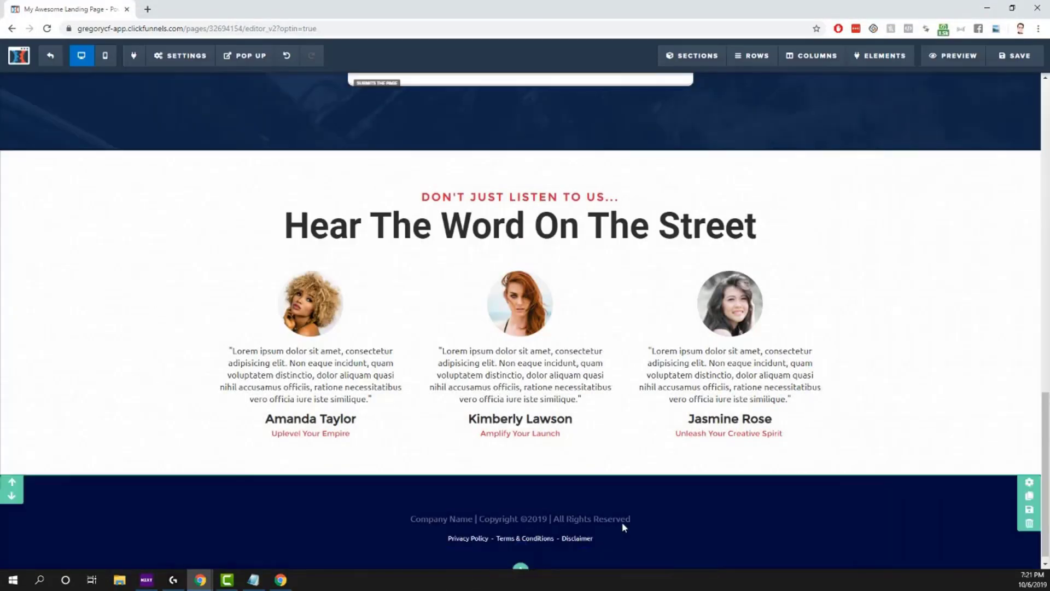
scroll(844, 387, "up", 10)
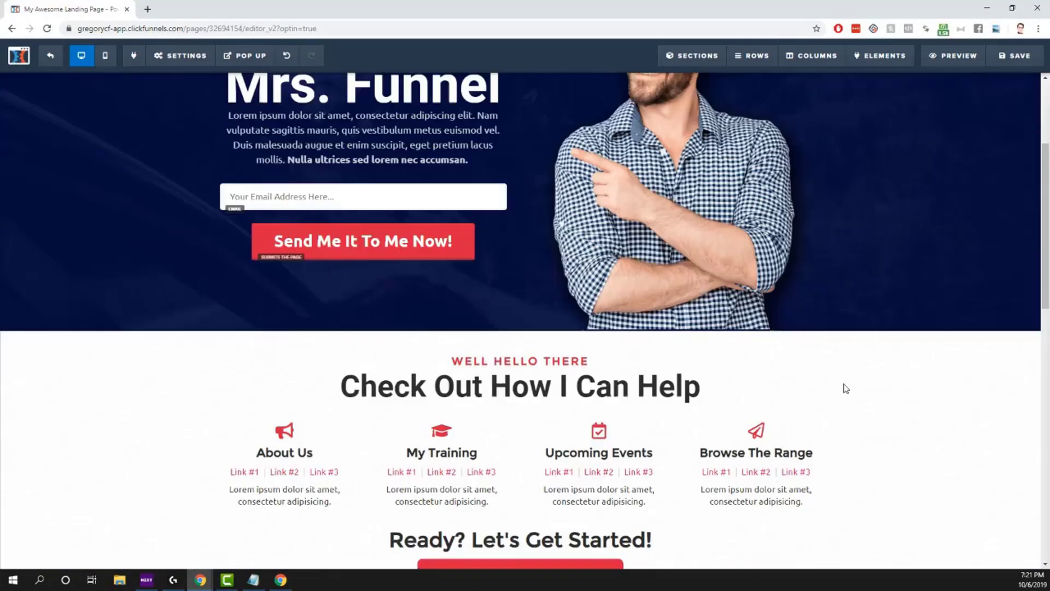
scroll(845, 388, "up", 3)
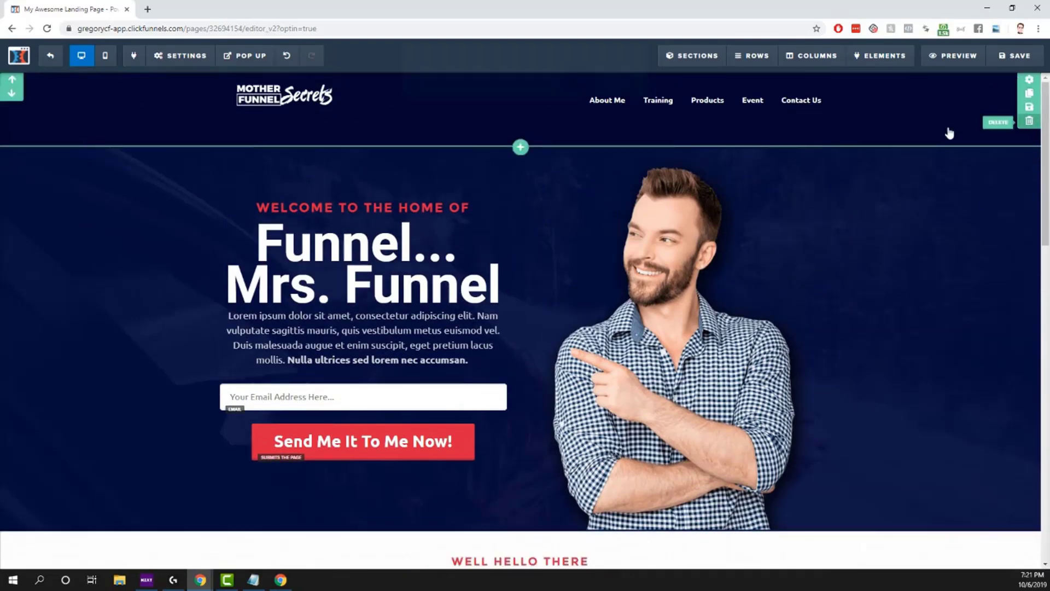
left_click(1030, 120)
left_click(577, 91)
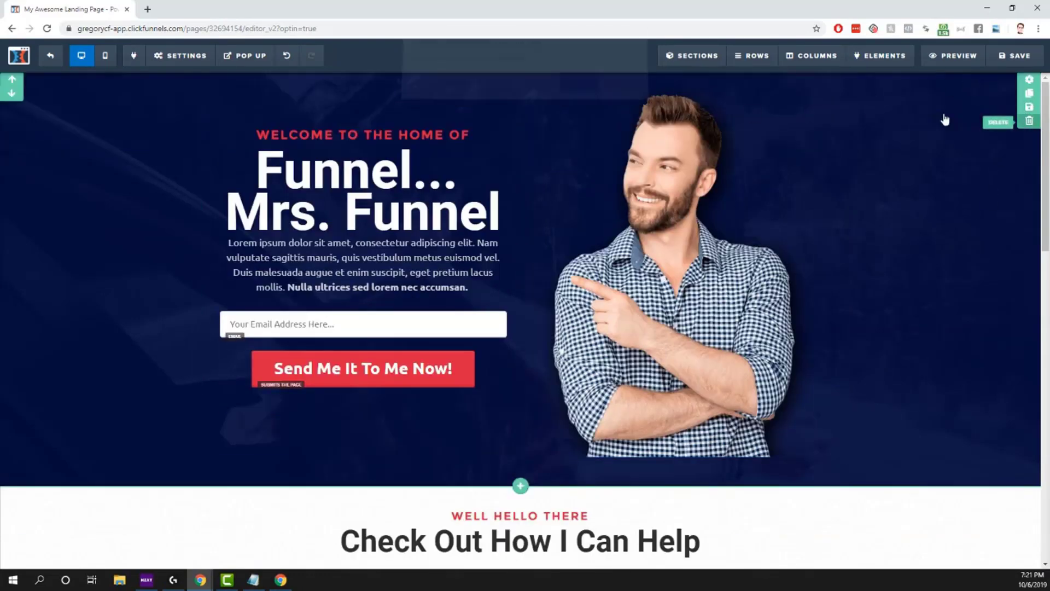
left_click(1029, 121)
left_click(576, 90)
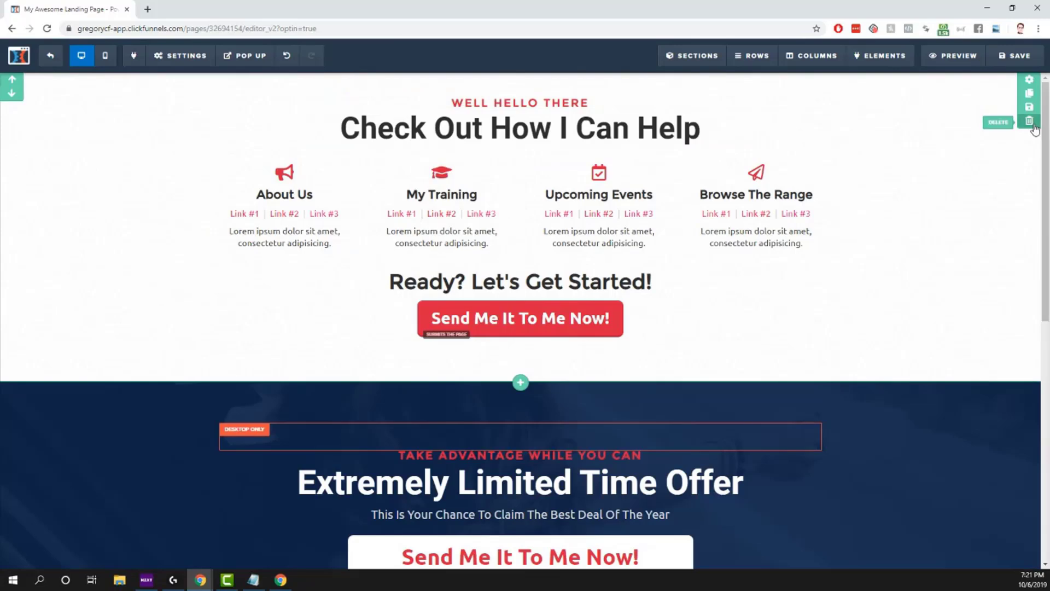
left_click(1030, 123)
left_click(578, 88)
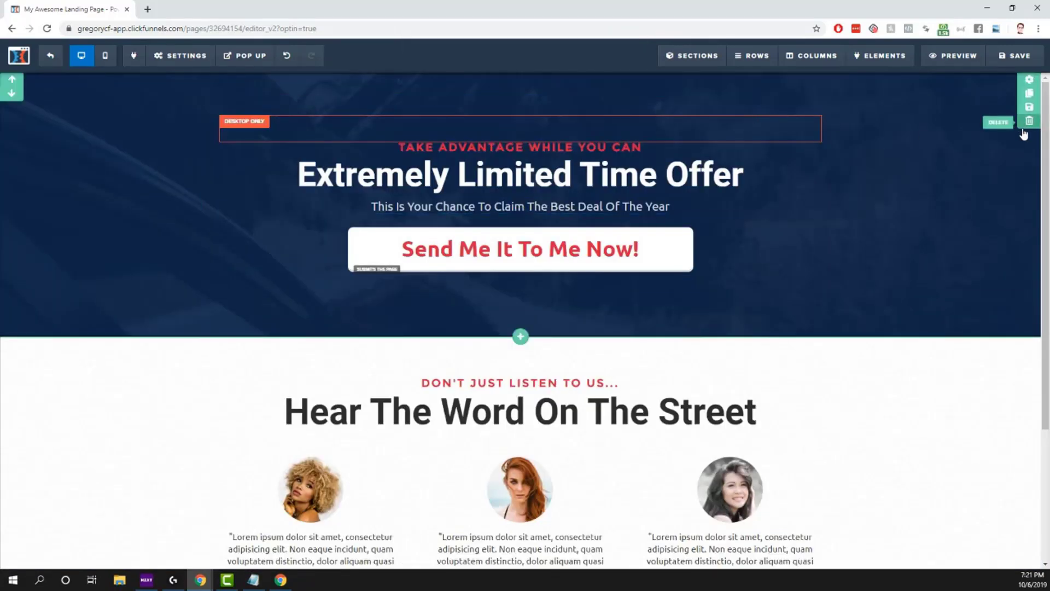
left_click(1029, 122)
left_click(577, 89)
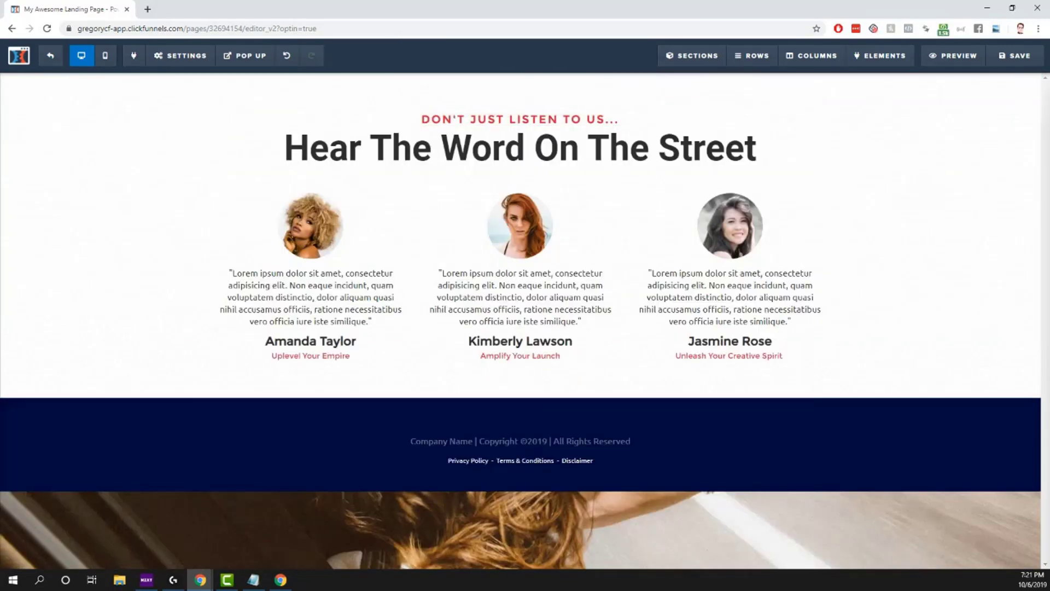
left_click(1029, 121)
left_click(578, 89)
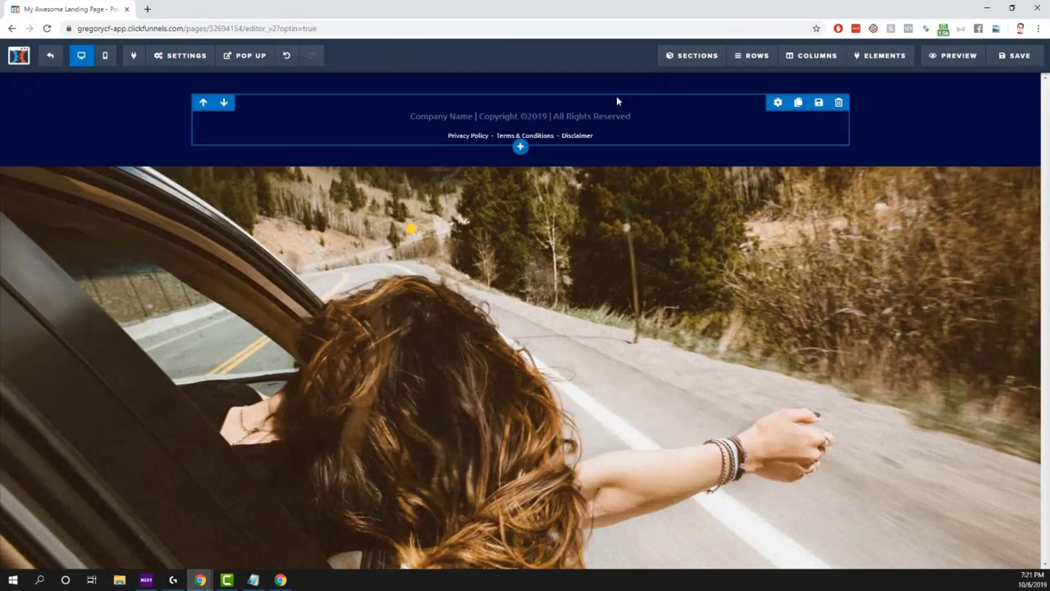
left_click(1030, 121)
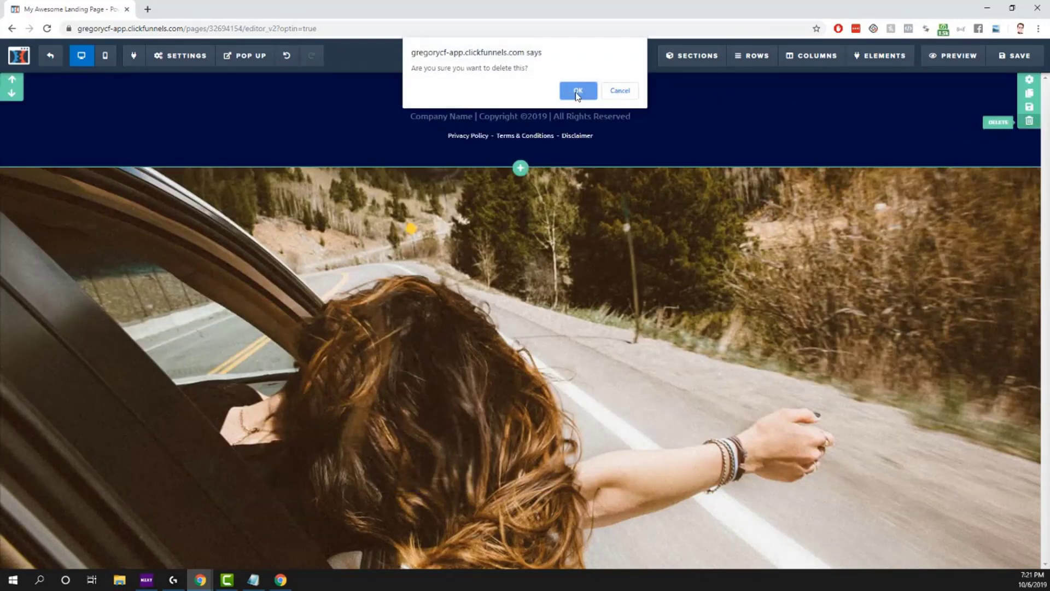
left_click(620, 90)
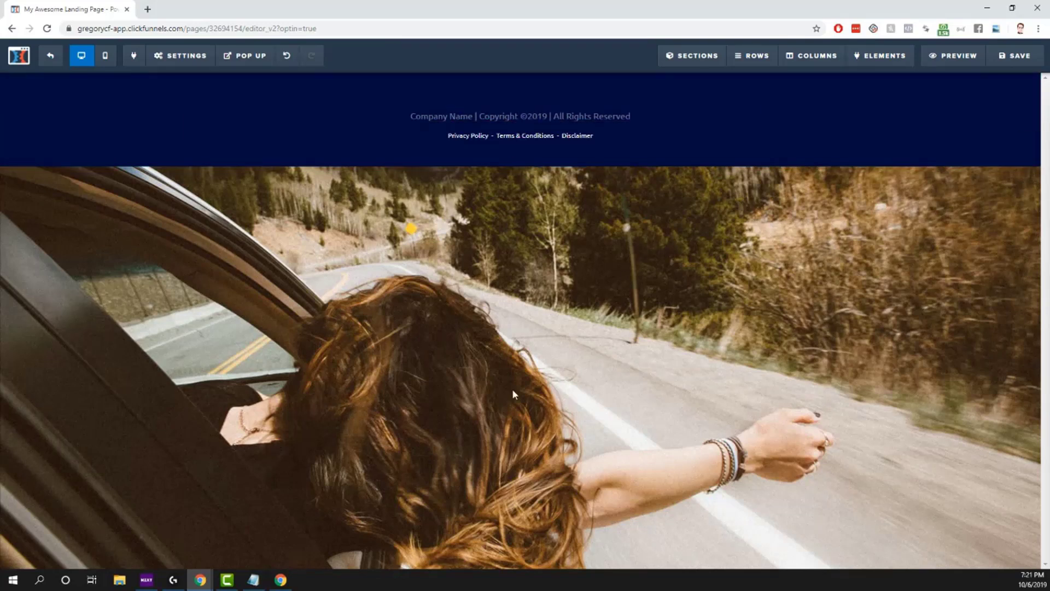
Step: Link the footer's Terms & Conditions text to the Thank You page, opening in a new tab, coloured #ffffff
left_click(548, 138)
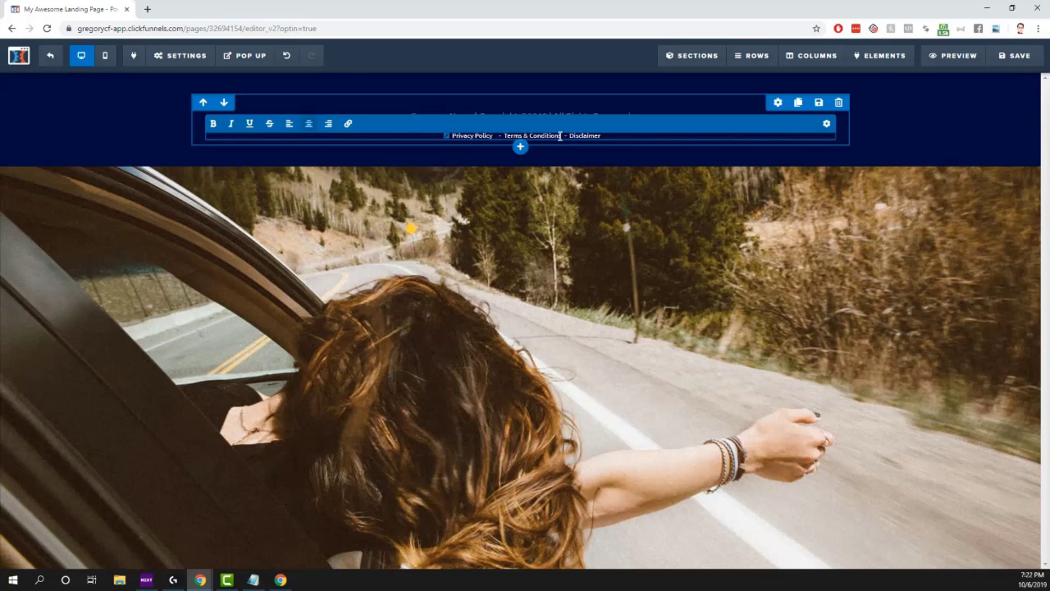
left_click_drag(560, 137, 530, 139)
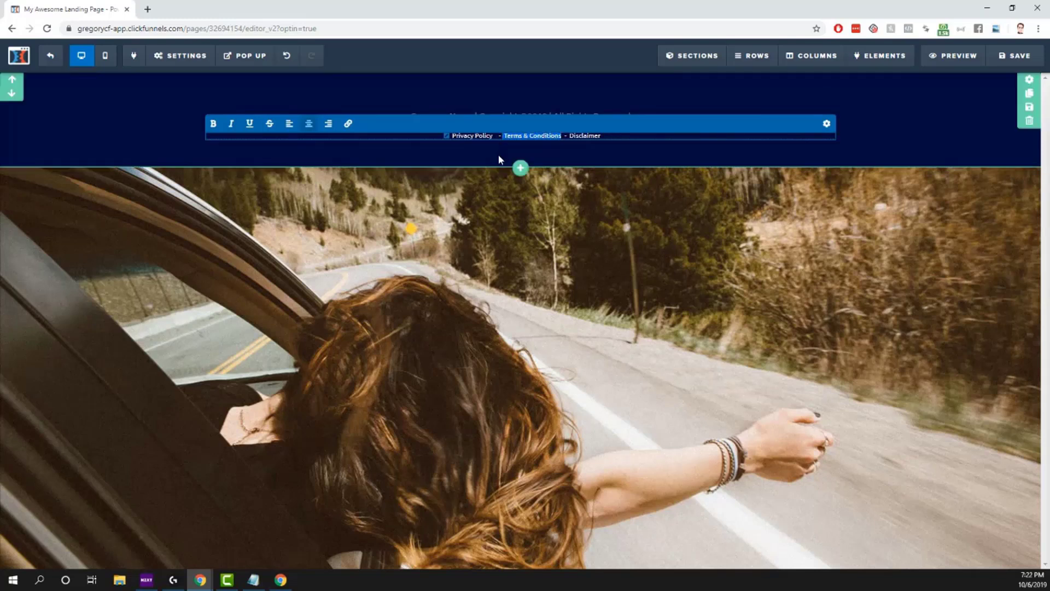
left_click(348, 124)
left_click(290, 123)
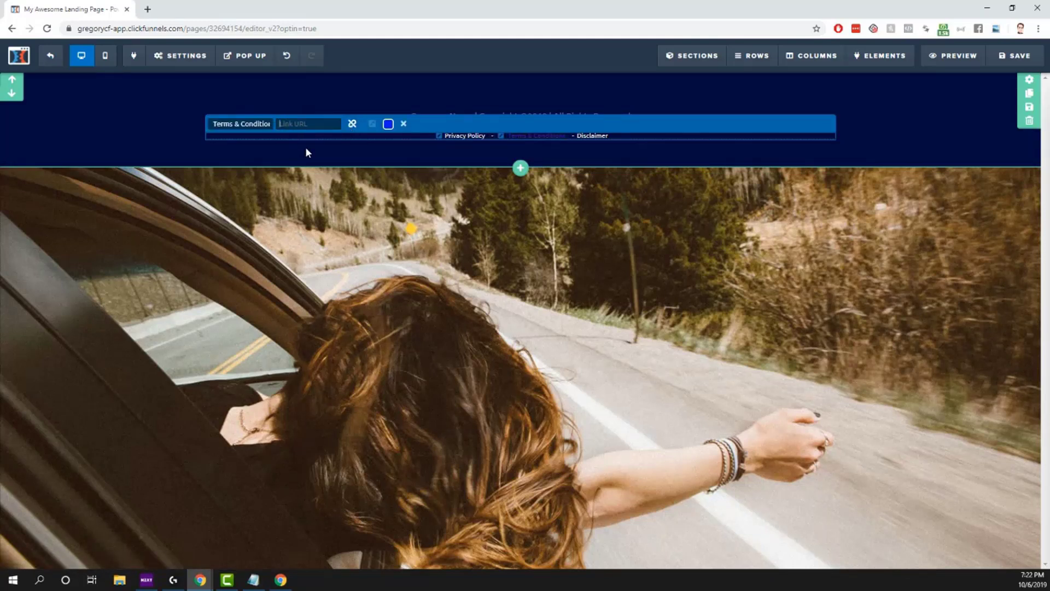
left_click(372, 124)
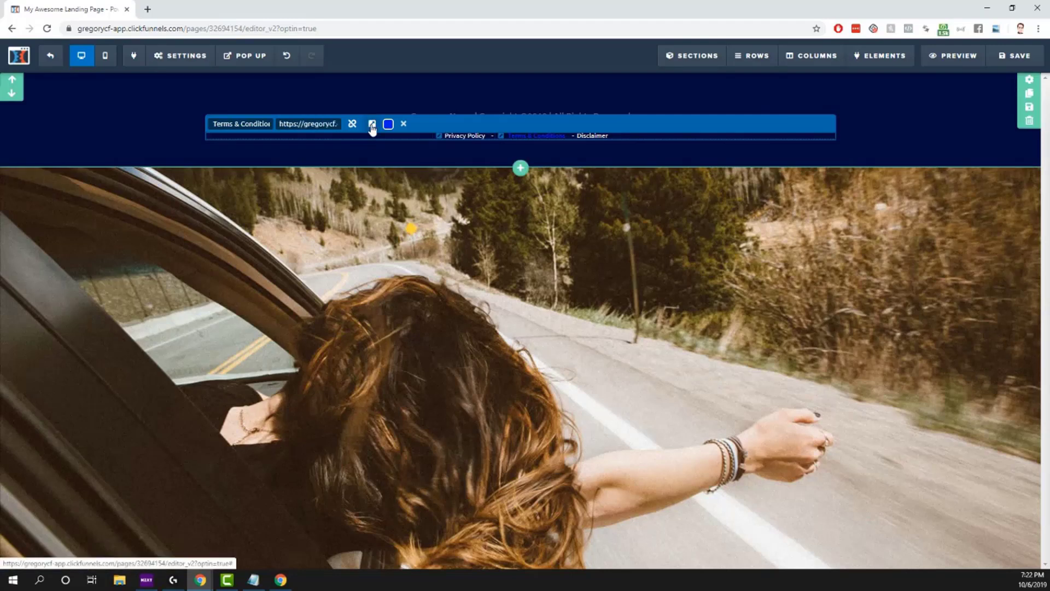
left_click(389, 124)
left_click_drag(519, 176, 504, 141)
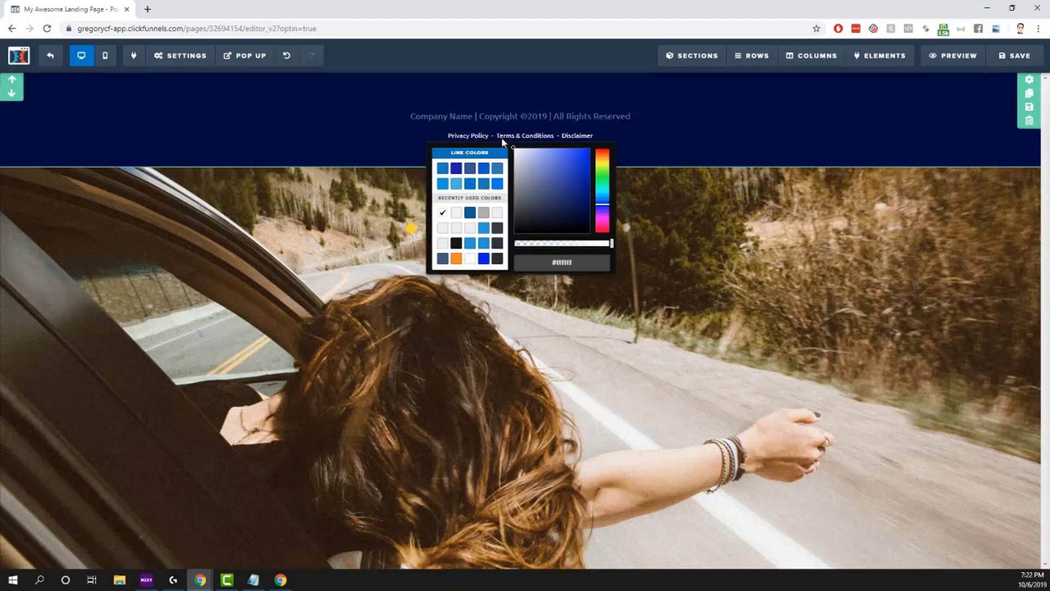
left_click(747, 149)
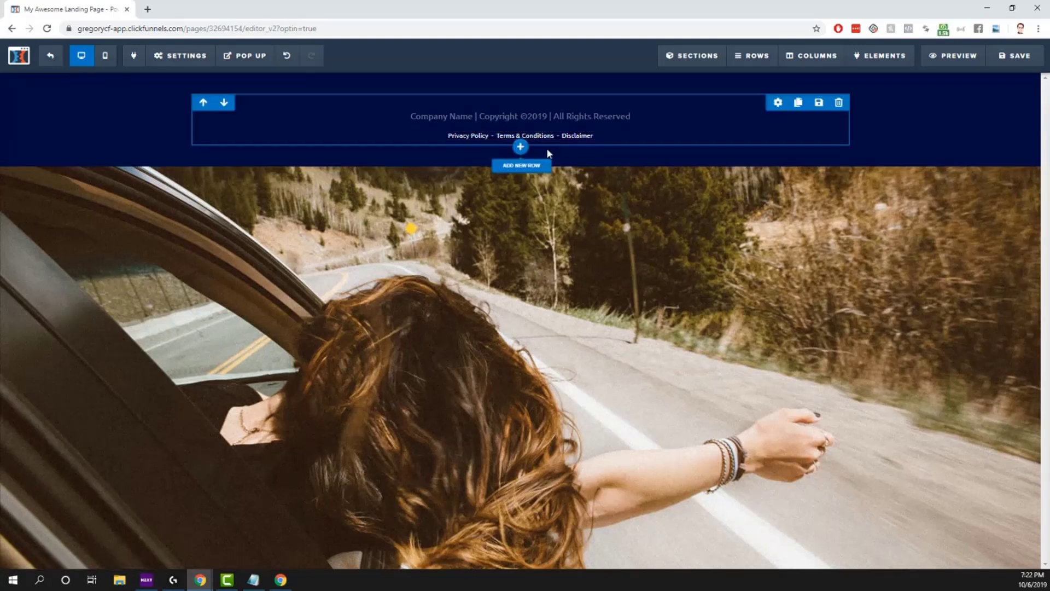
Step: Save the page and store the footer section as the personal template 'GeneralFooter'
left_click(993, 62)
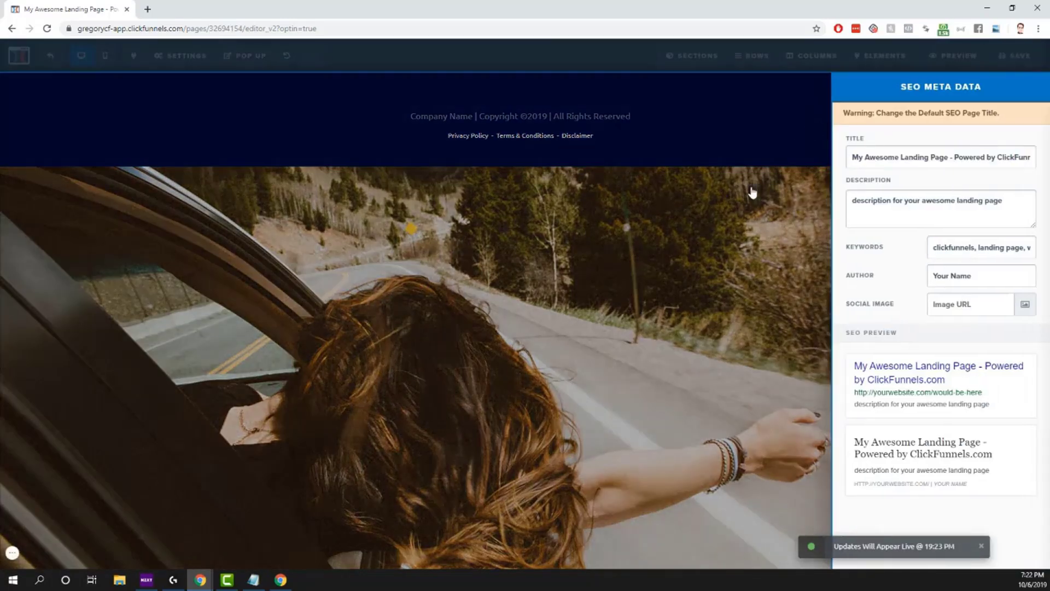
left_click(751, 191)
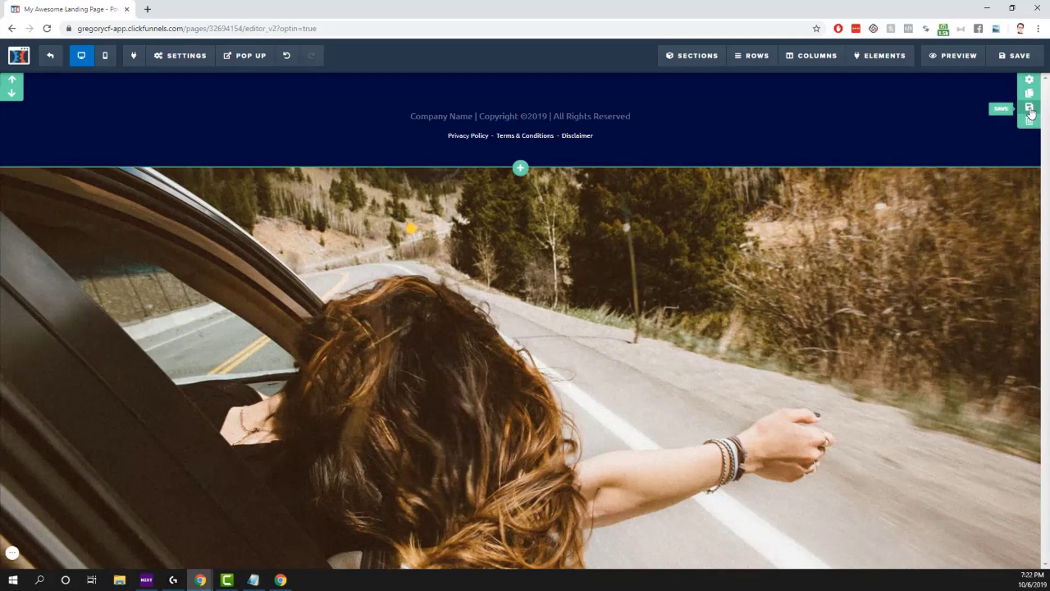
left_click(1031, 109)
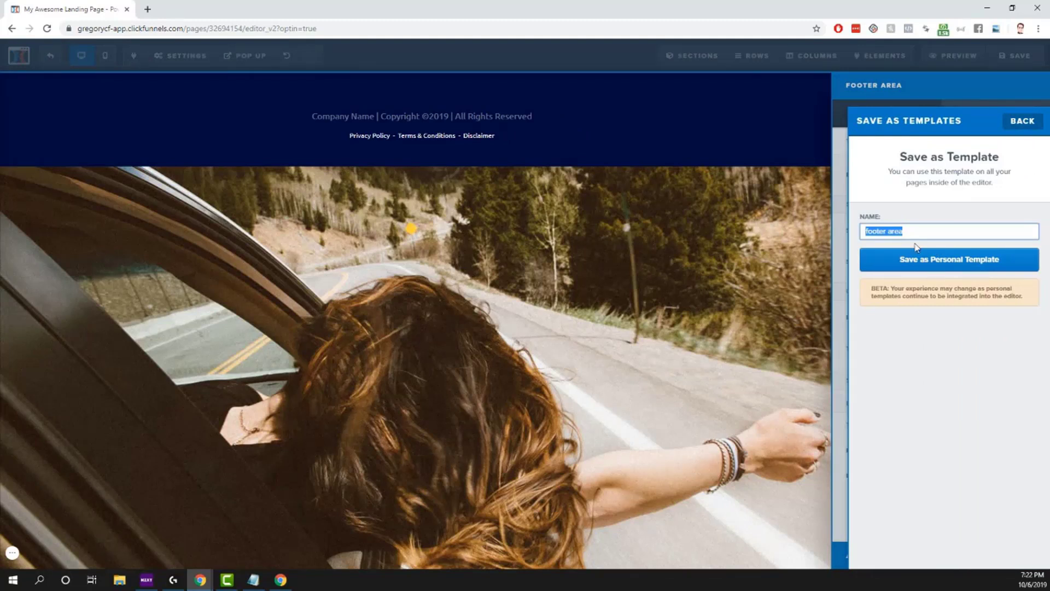
type("GeneralFooter")
left_click(916, 260)
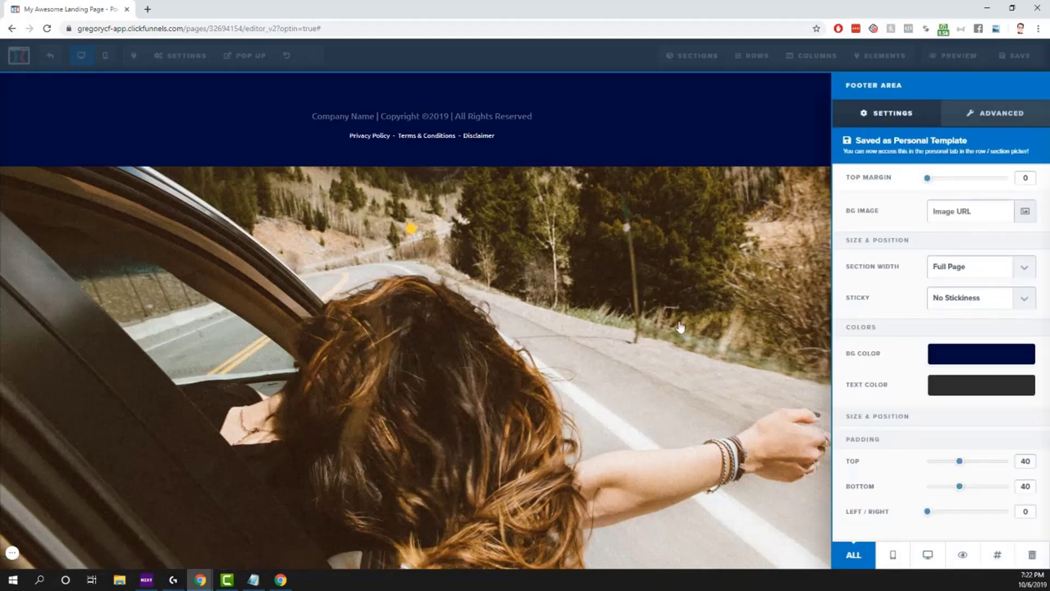
left_click(684, 278)
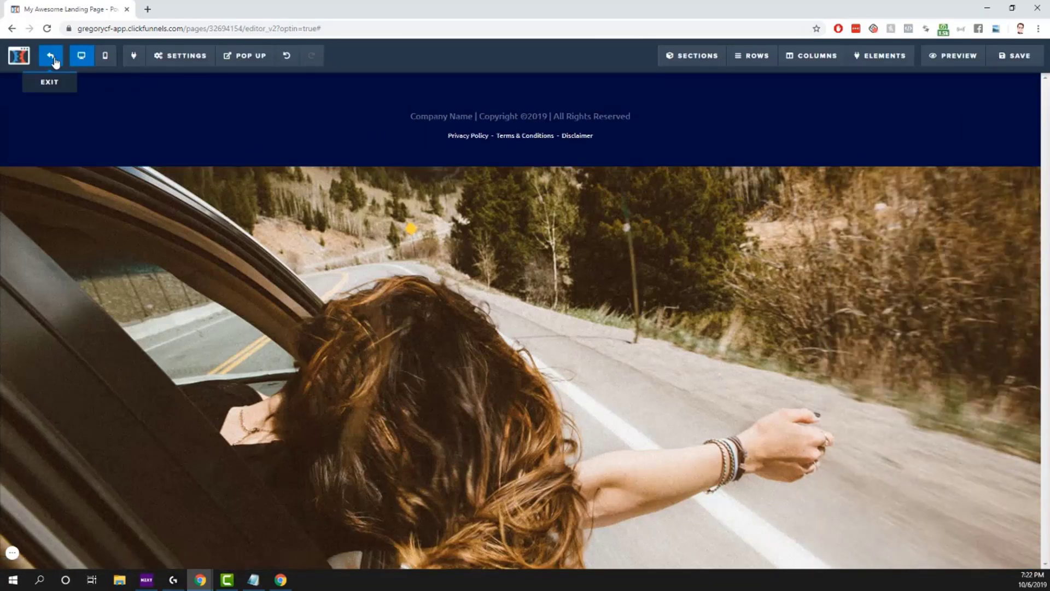
Step: Leave the landing page editor and open the Thank You step's page in the editor
left_click(50, 55)
left_click(585, 97)
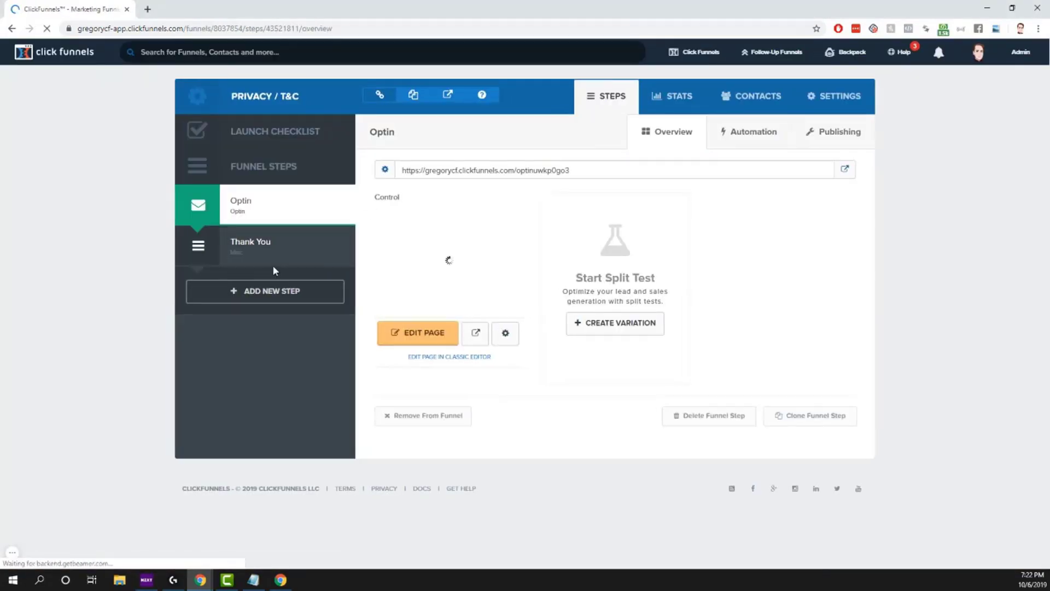
left_click(268, 256)
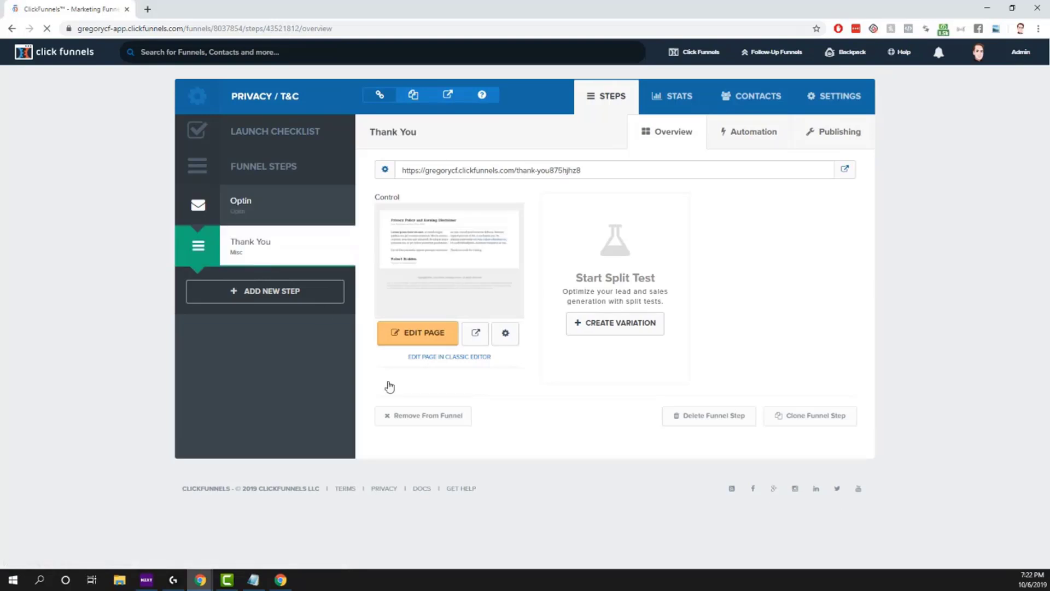
left_click(419, 336)
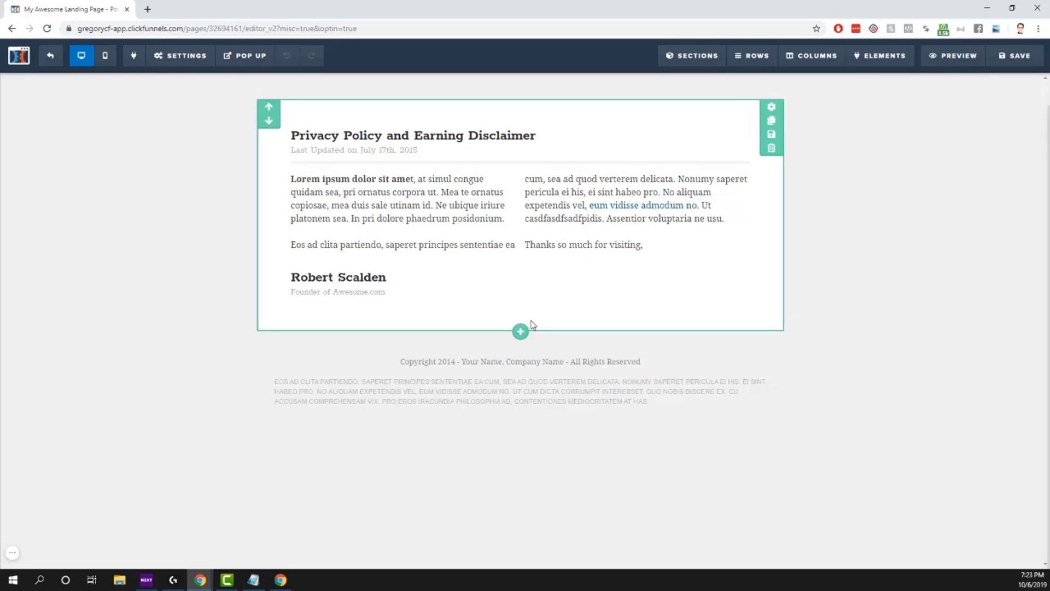
Step: Insert the saved GENERALFOOTER personal section below the Thank You page's existing footer
mouse_move(691, 59)
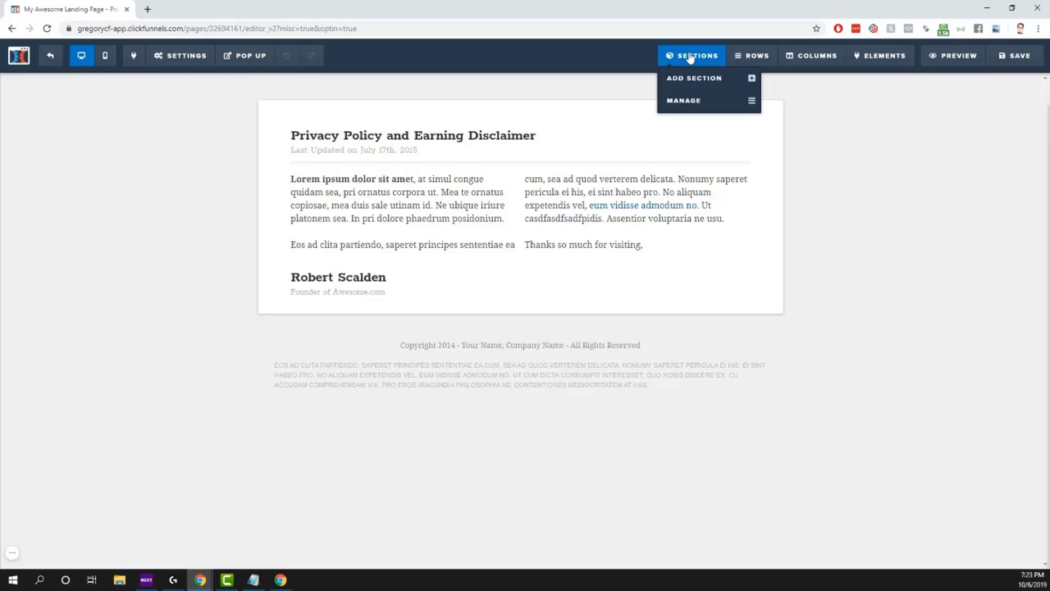
left_click(699, 87)
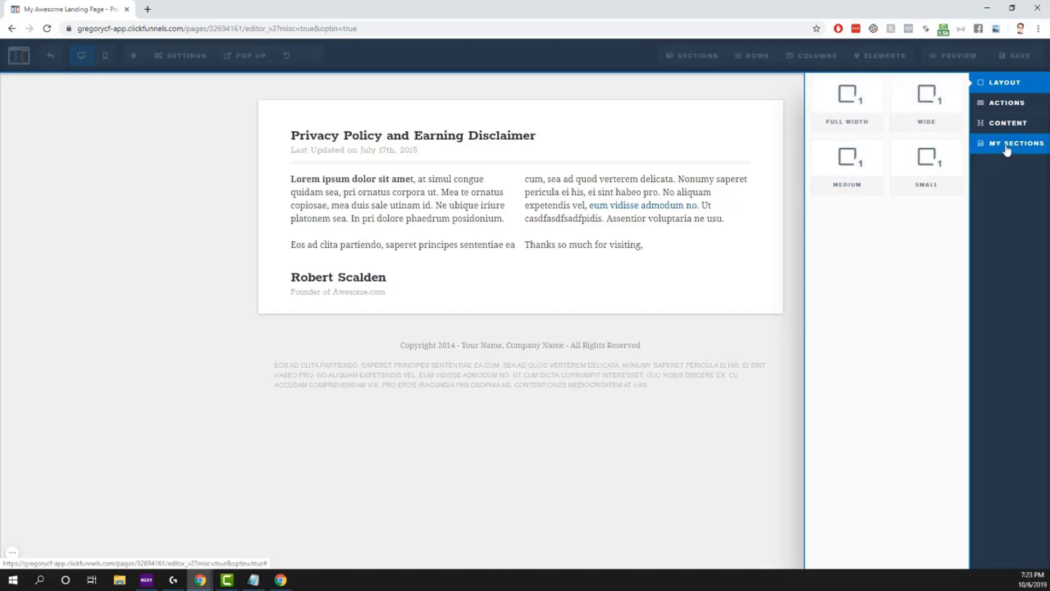
left_click(717, 324)
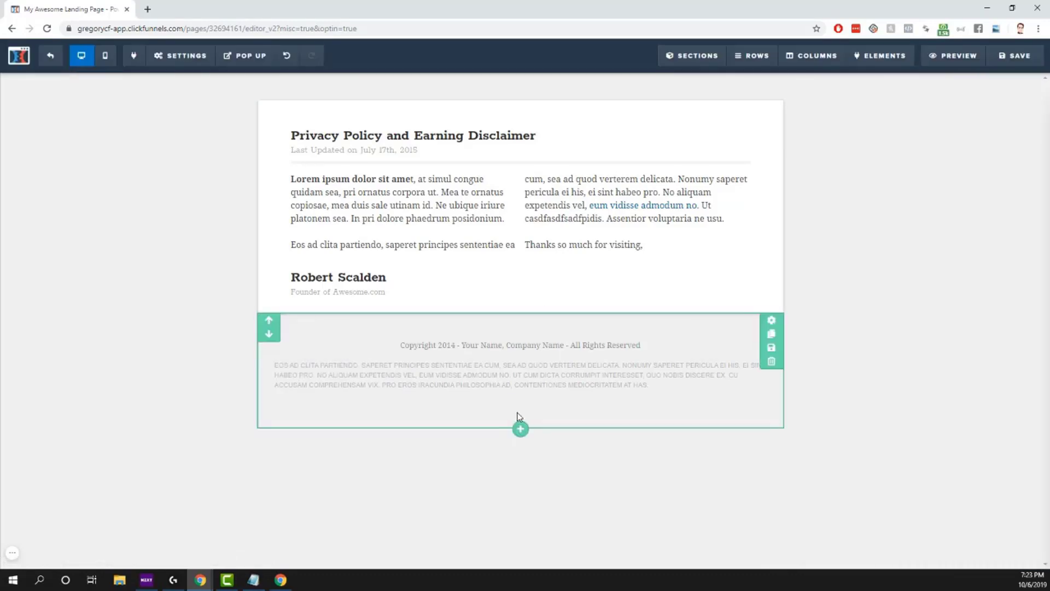
left_click(523, 436)
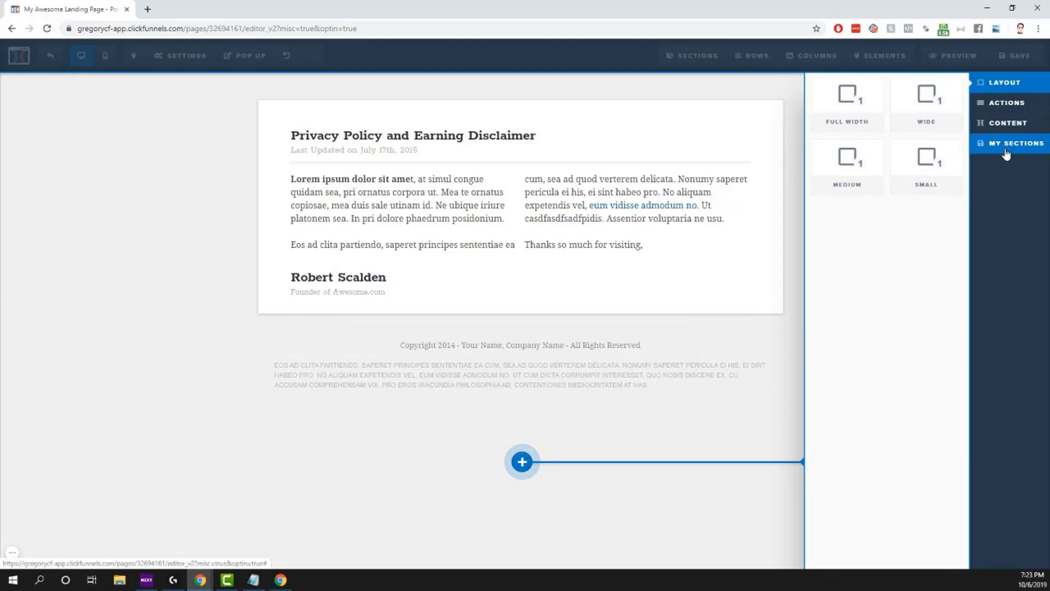
left_click(1007, 153)
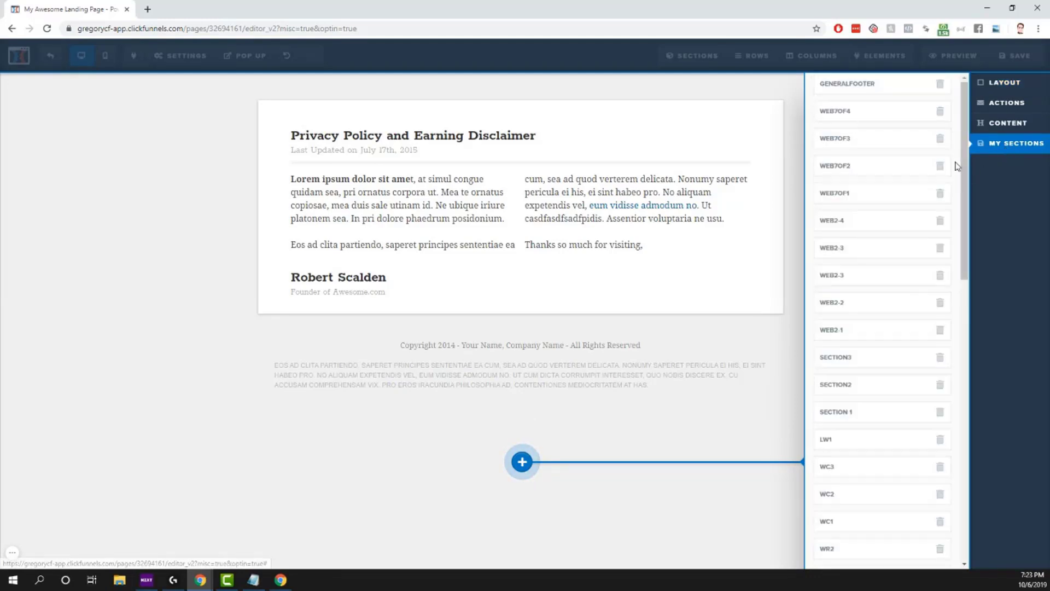
left_click(856, 84)
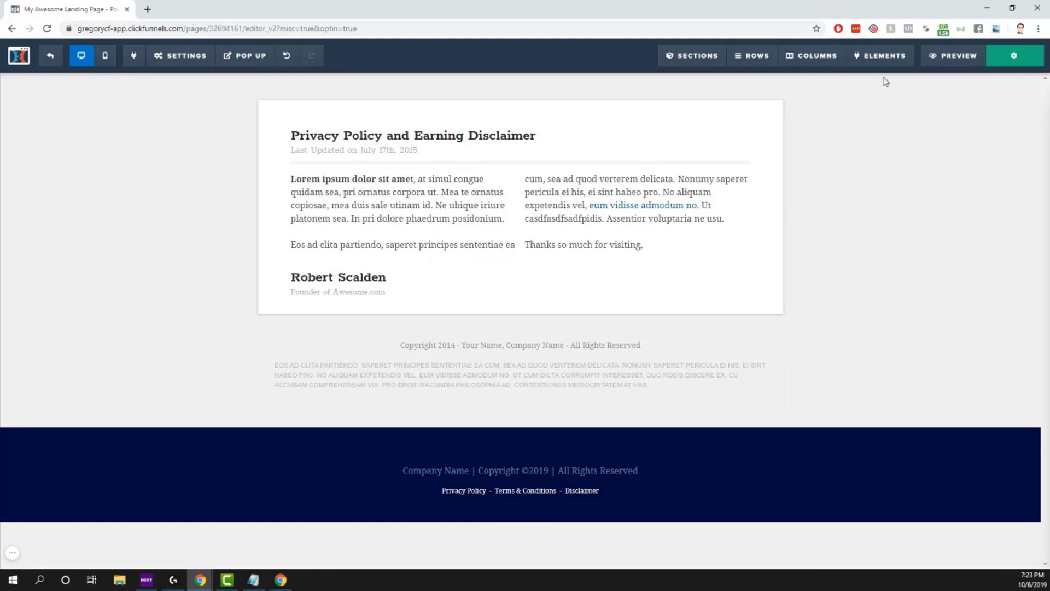
Step: Save the Thank You page and leave the editor
left_click(147, 101)
left_click(136, 319)
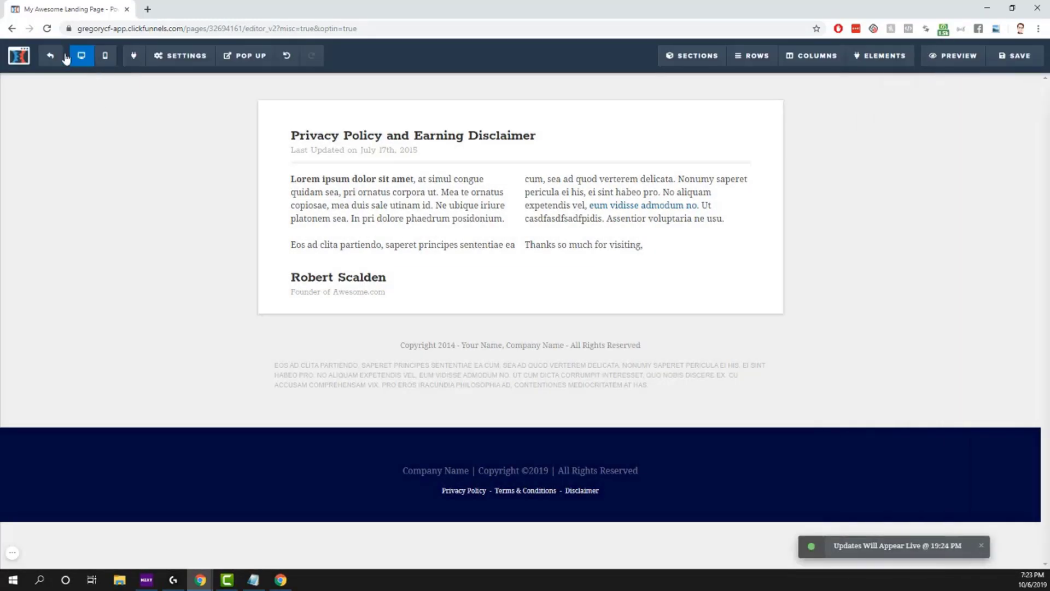
left_click(50, 64)
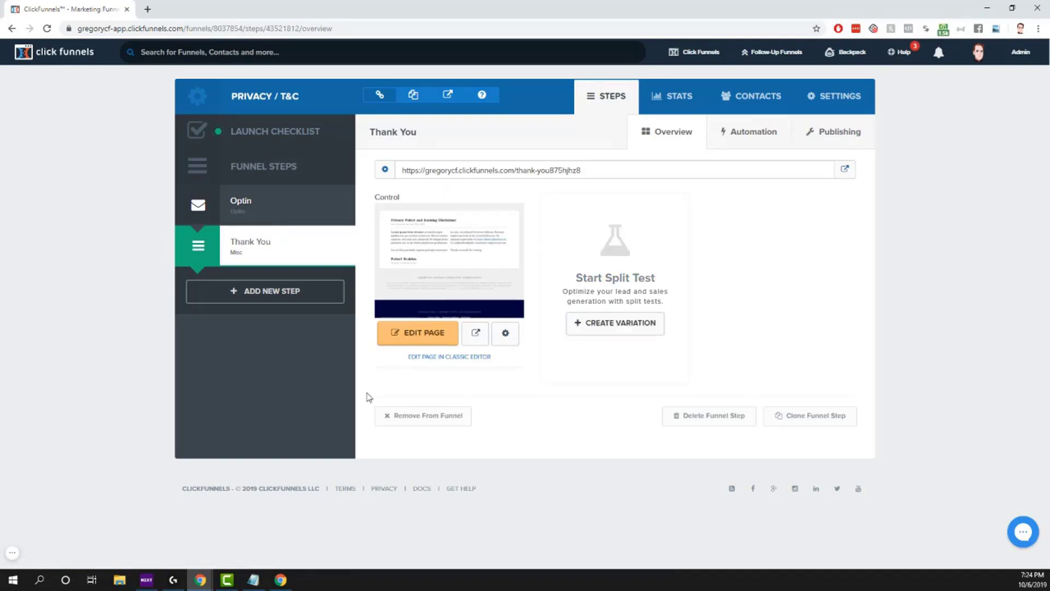
Step: Create a funnel step named T&C using the MISC privacy and disclaimer page template
left_click(274, 297)
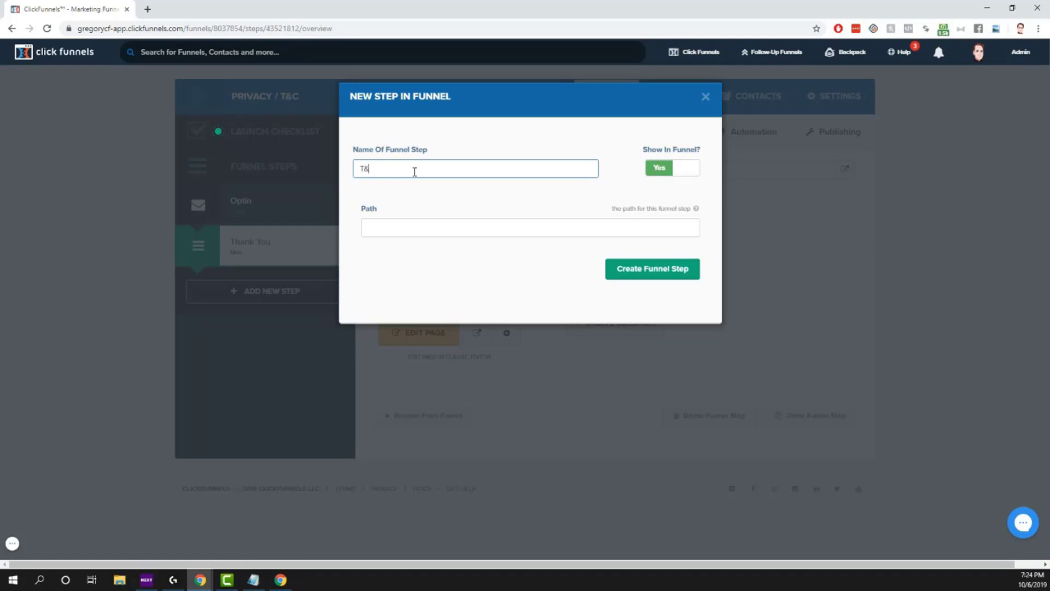
left_click(658, 270)
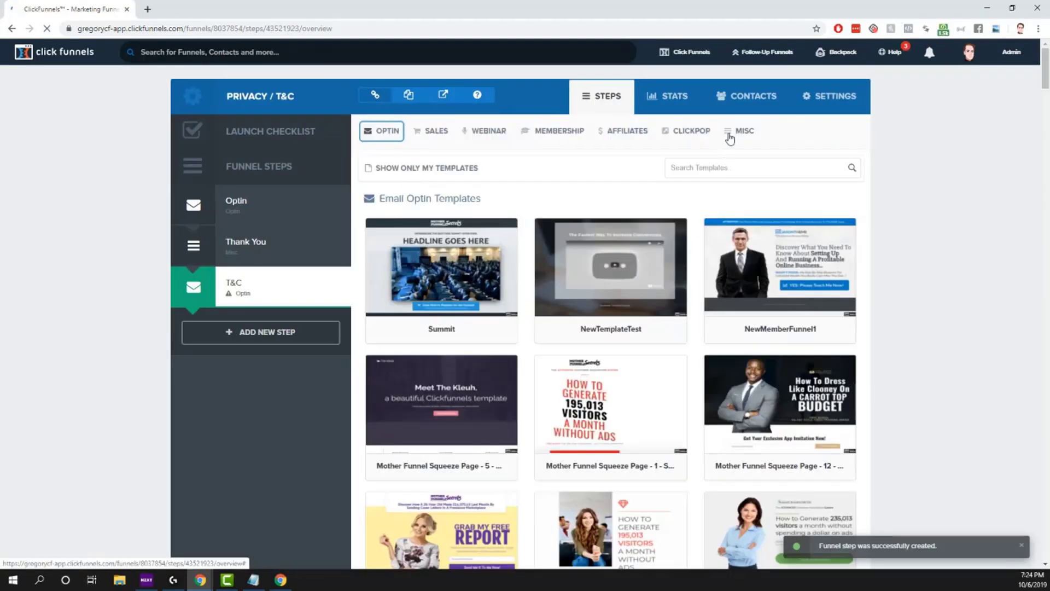
left_click(729, 134)
scroll(611, 405, "down", 20)
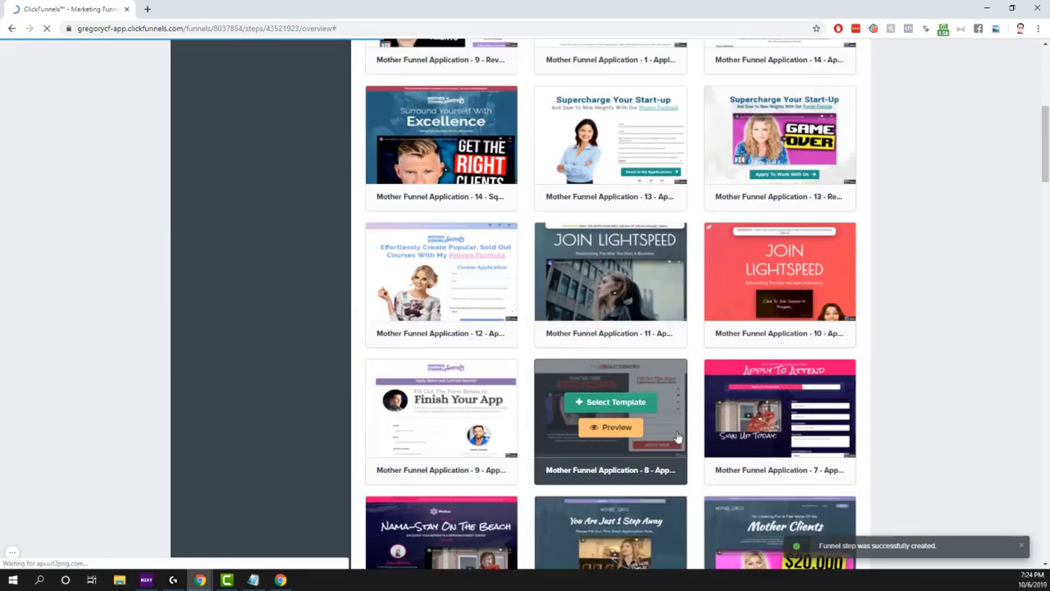
scroll(678, 435, "down", 14)
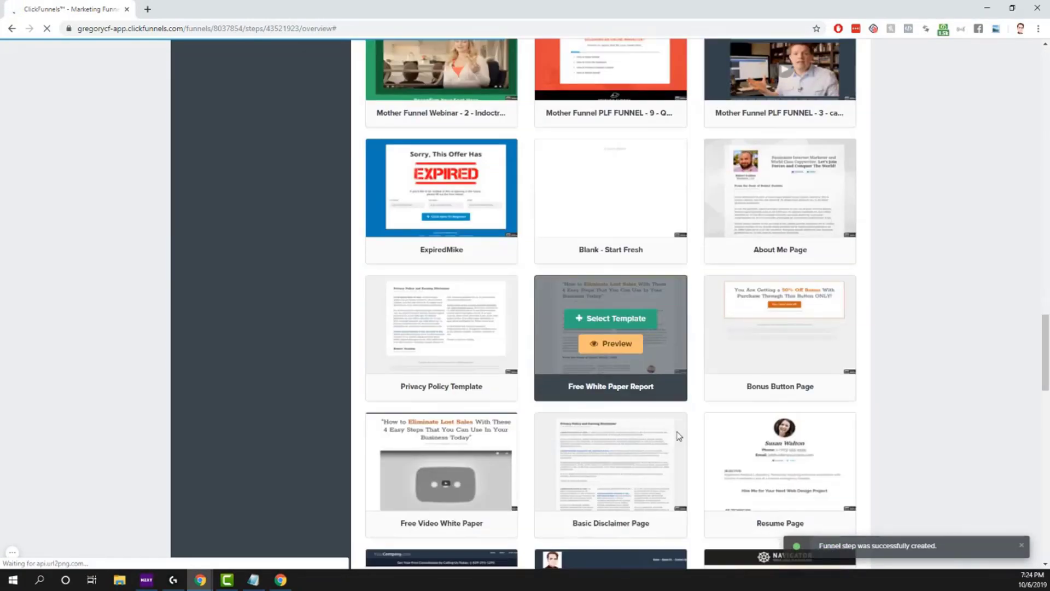
mouse_move(473, 252)
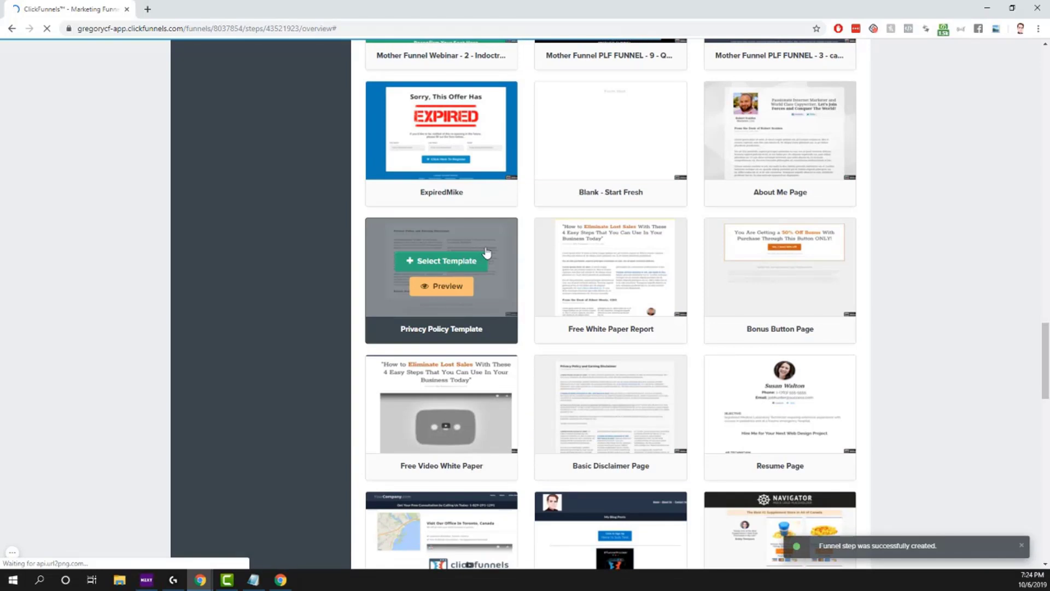
scroll(487, 253, "down", 1)
mouse_move(634, 373)
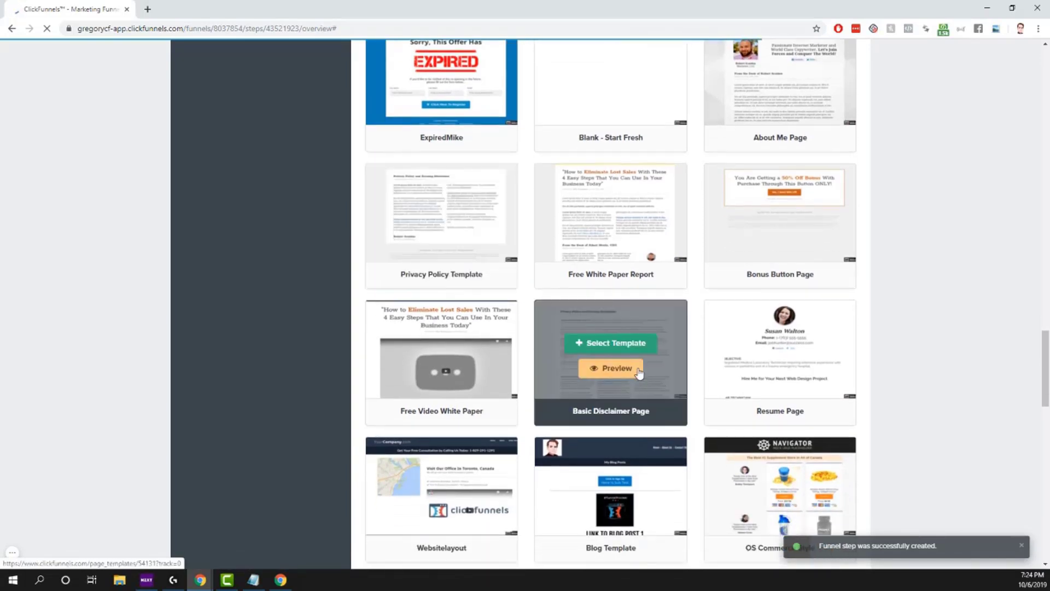
scroll(644, 363, "down", 1)
left_click(634, 290)
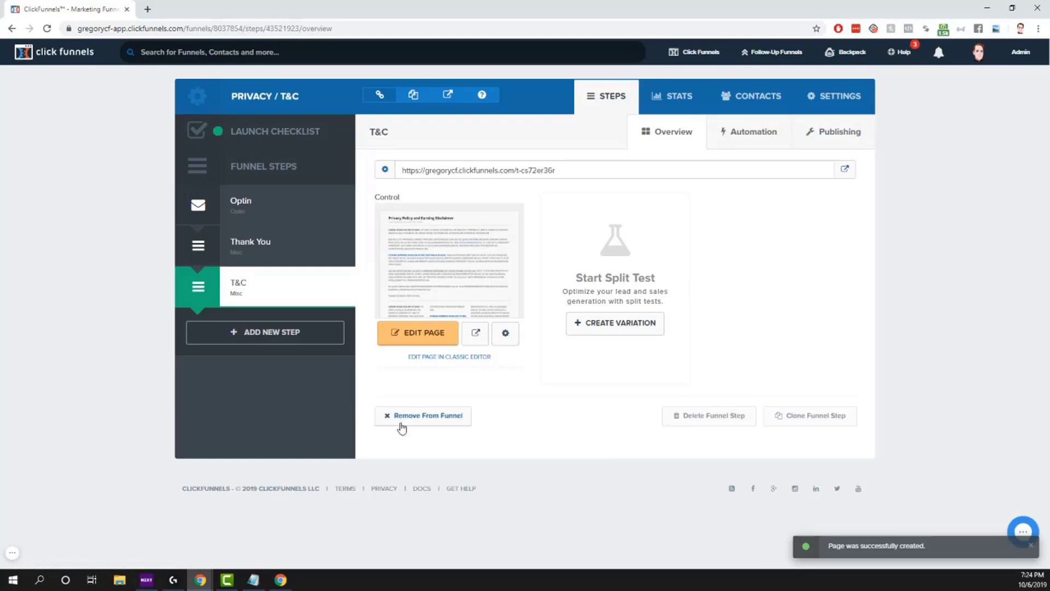
Step: Remove the T&C step from the funnel and reopen it from Other Funnel Steps
left_click(428, 416)
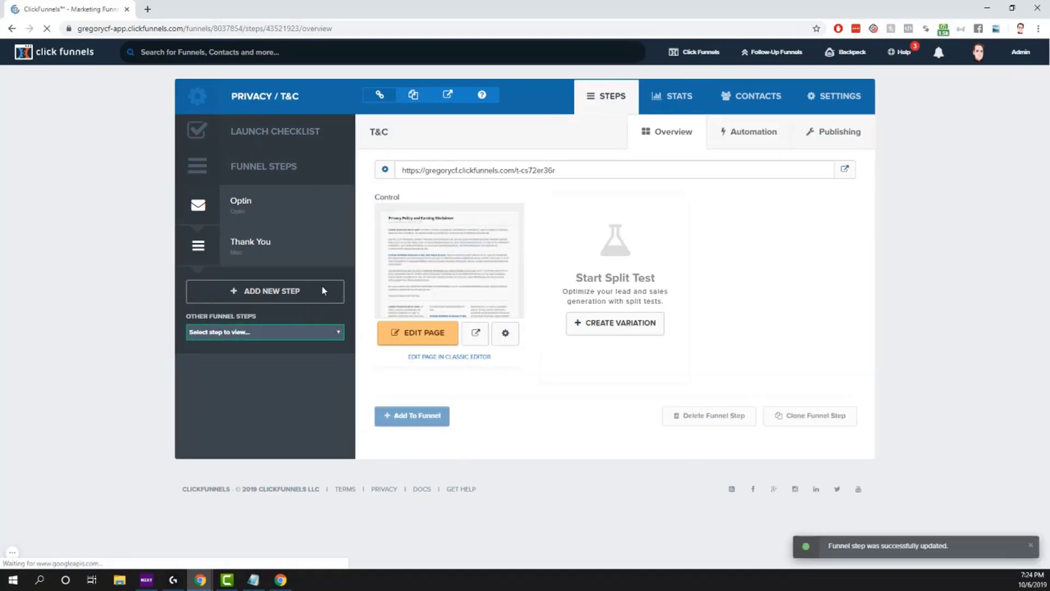
left_click(283, 248)
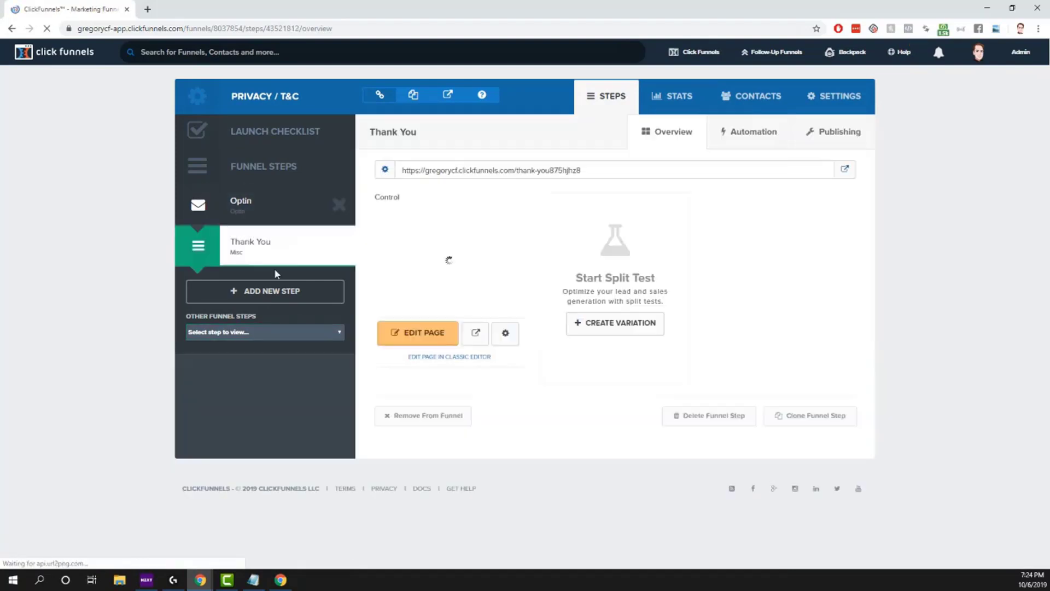
left_click(323, 333)
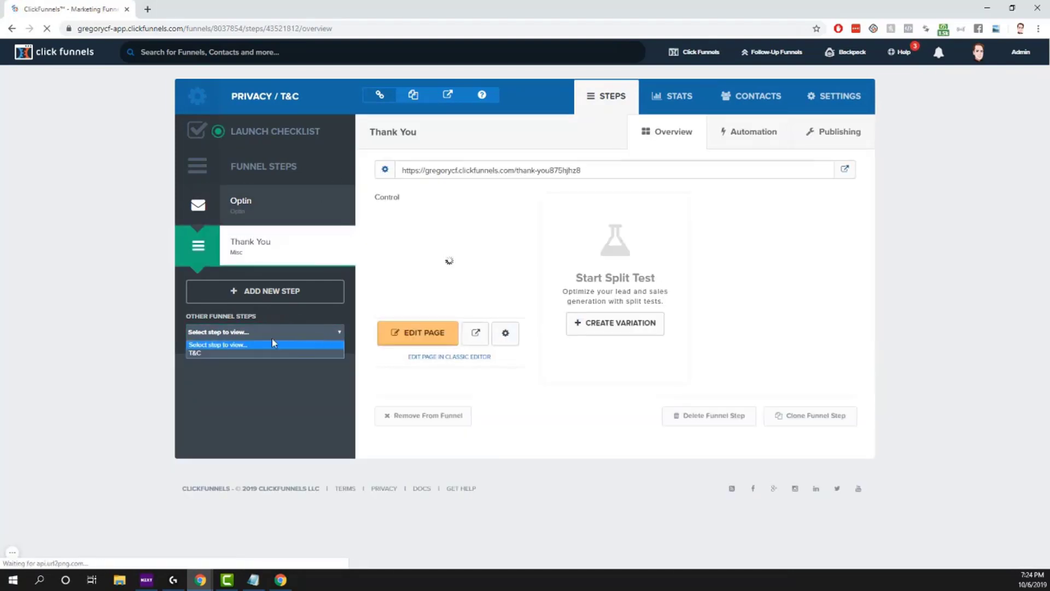
left_click(197, 353)
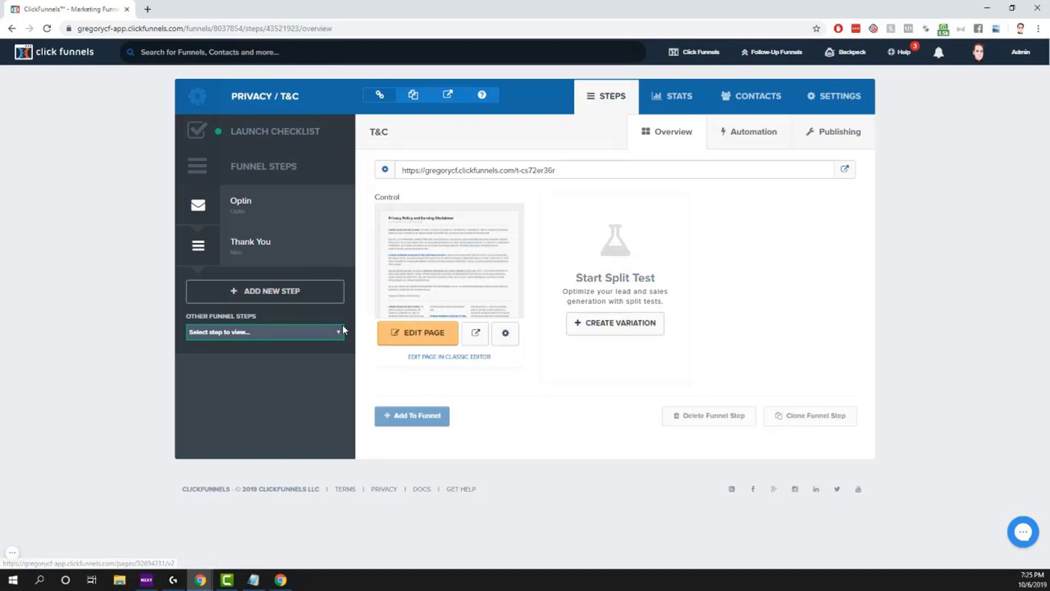
Step: Copy the T&C page's web address, then go to the Optin step
left_click_drag(565, 173, 402, 172)
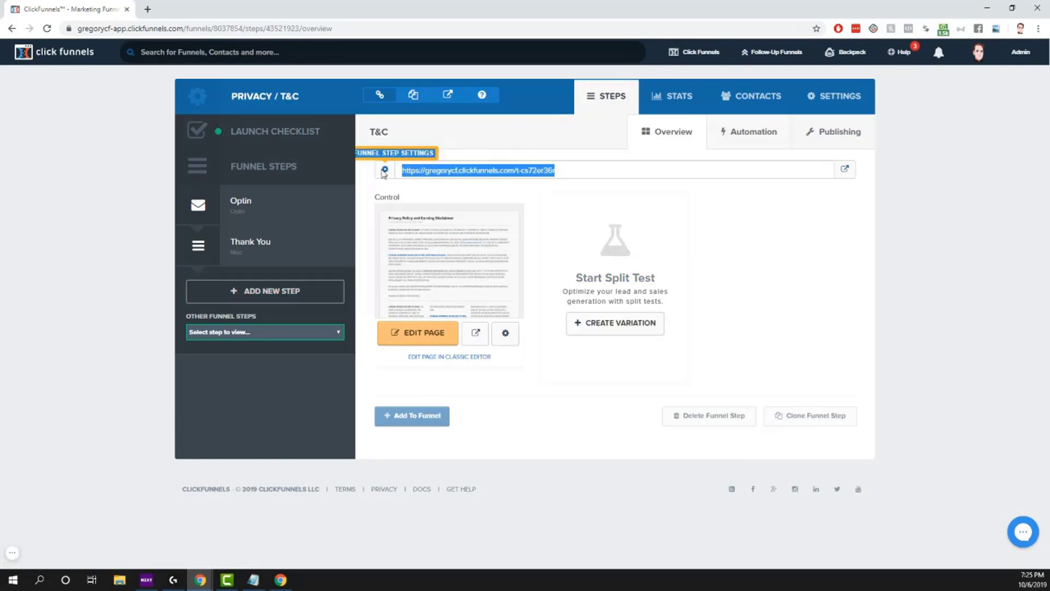
right_click(416, 176)
left_click(440, 185)
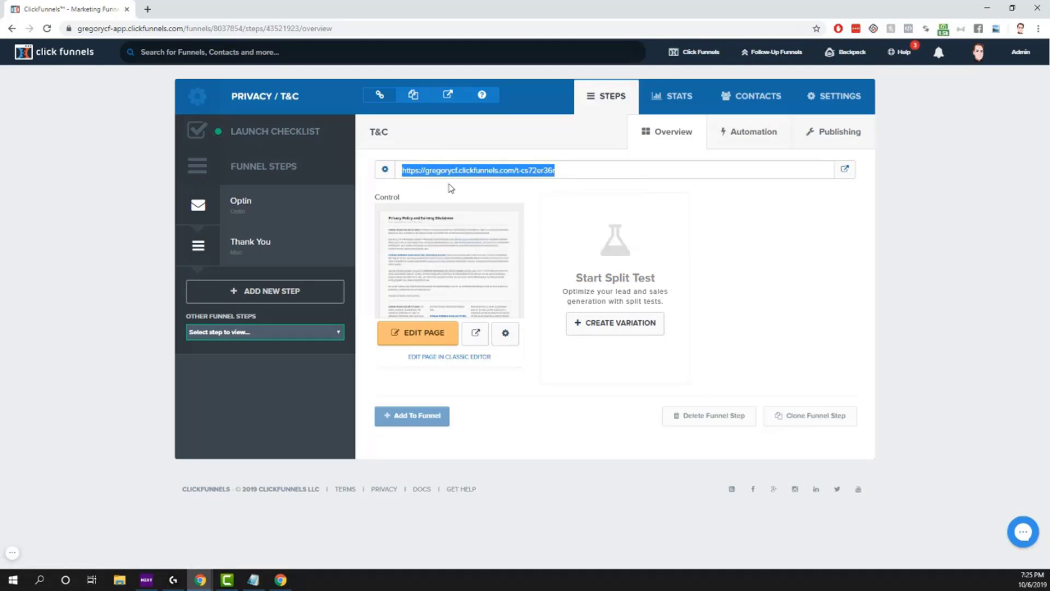
left_click(284, 209)
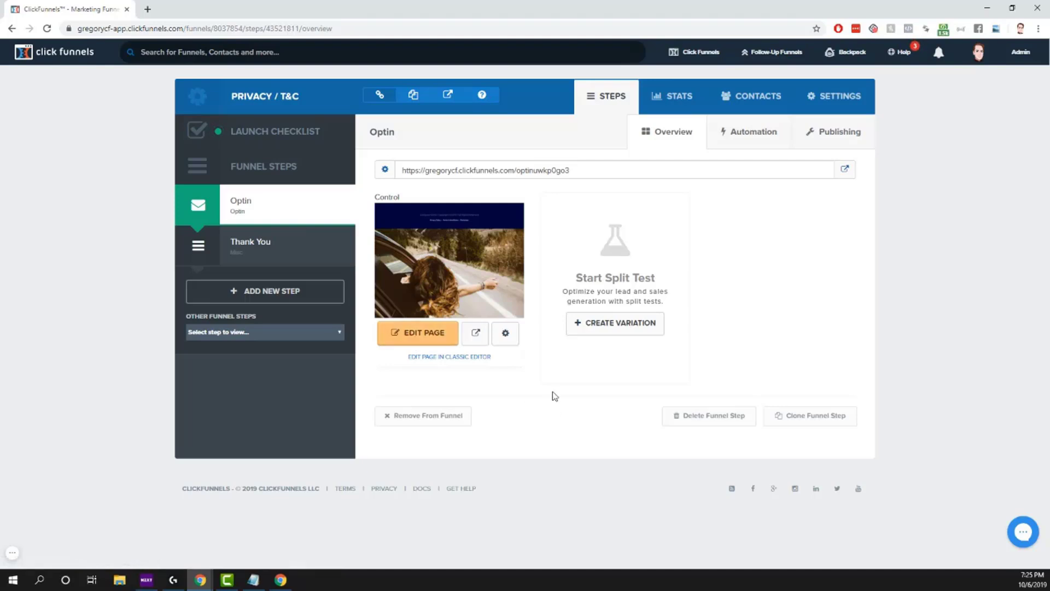
left_click(1018, 538)
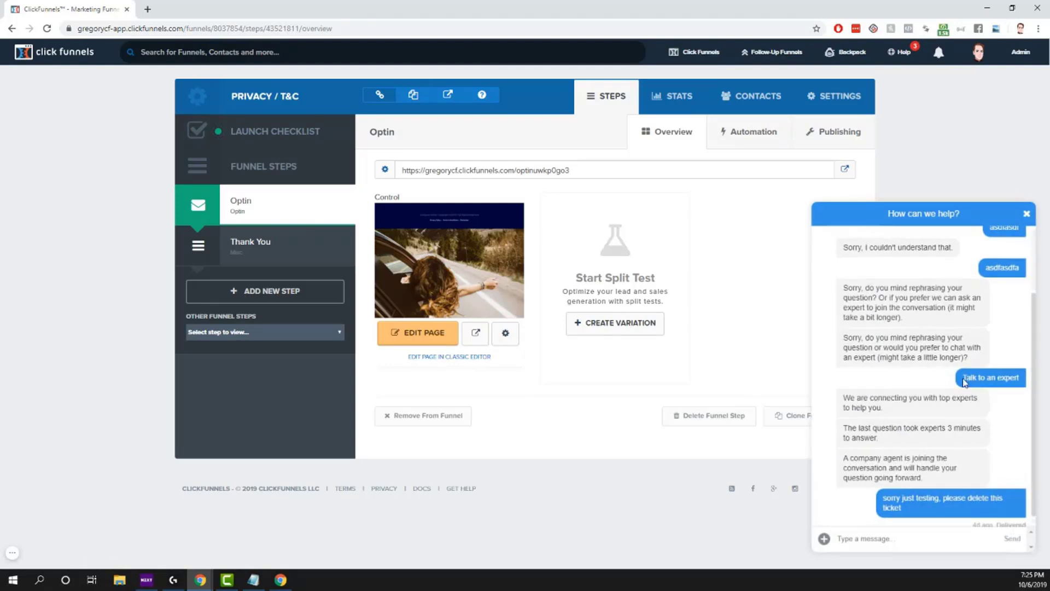
left_click(1026, 214)
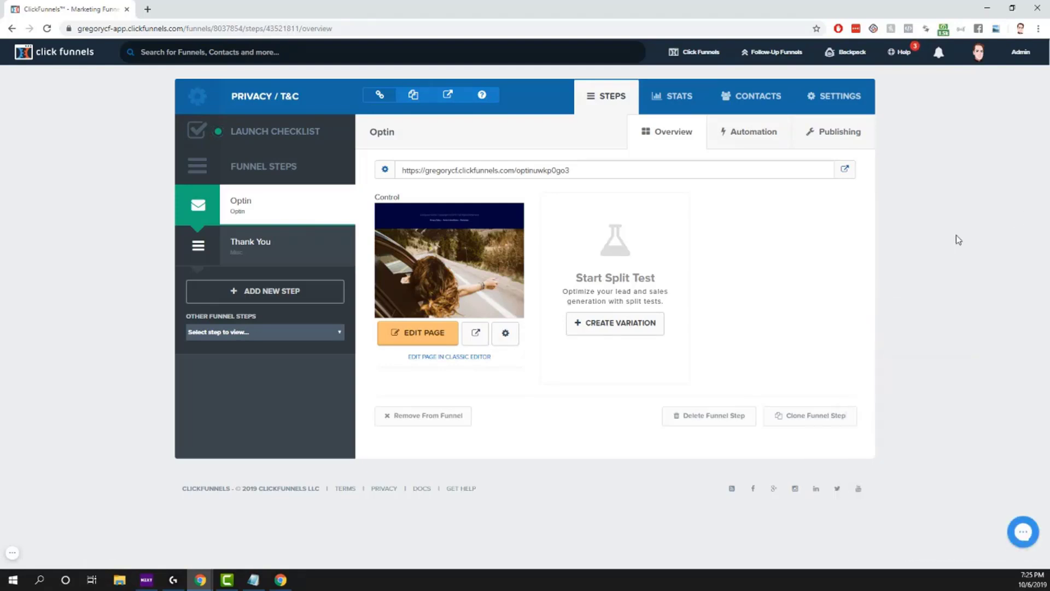